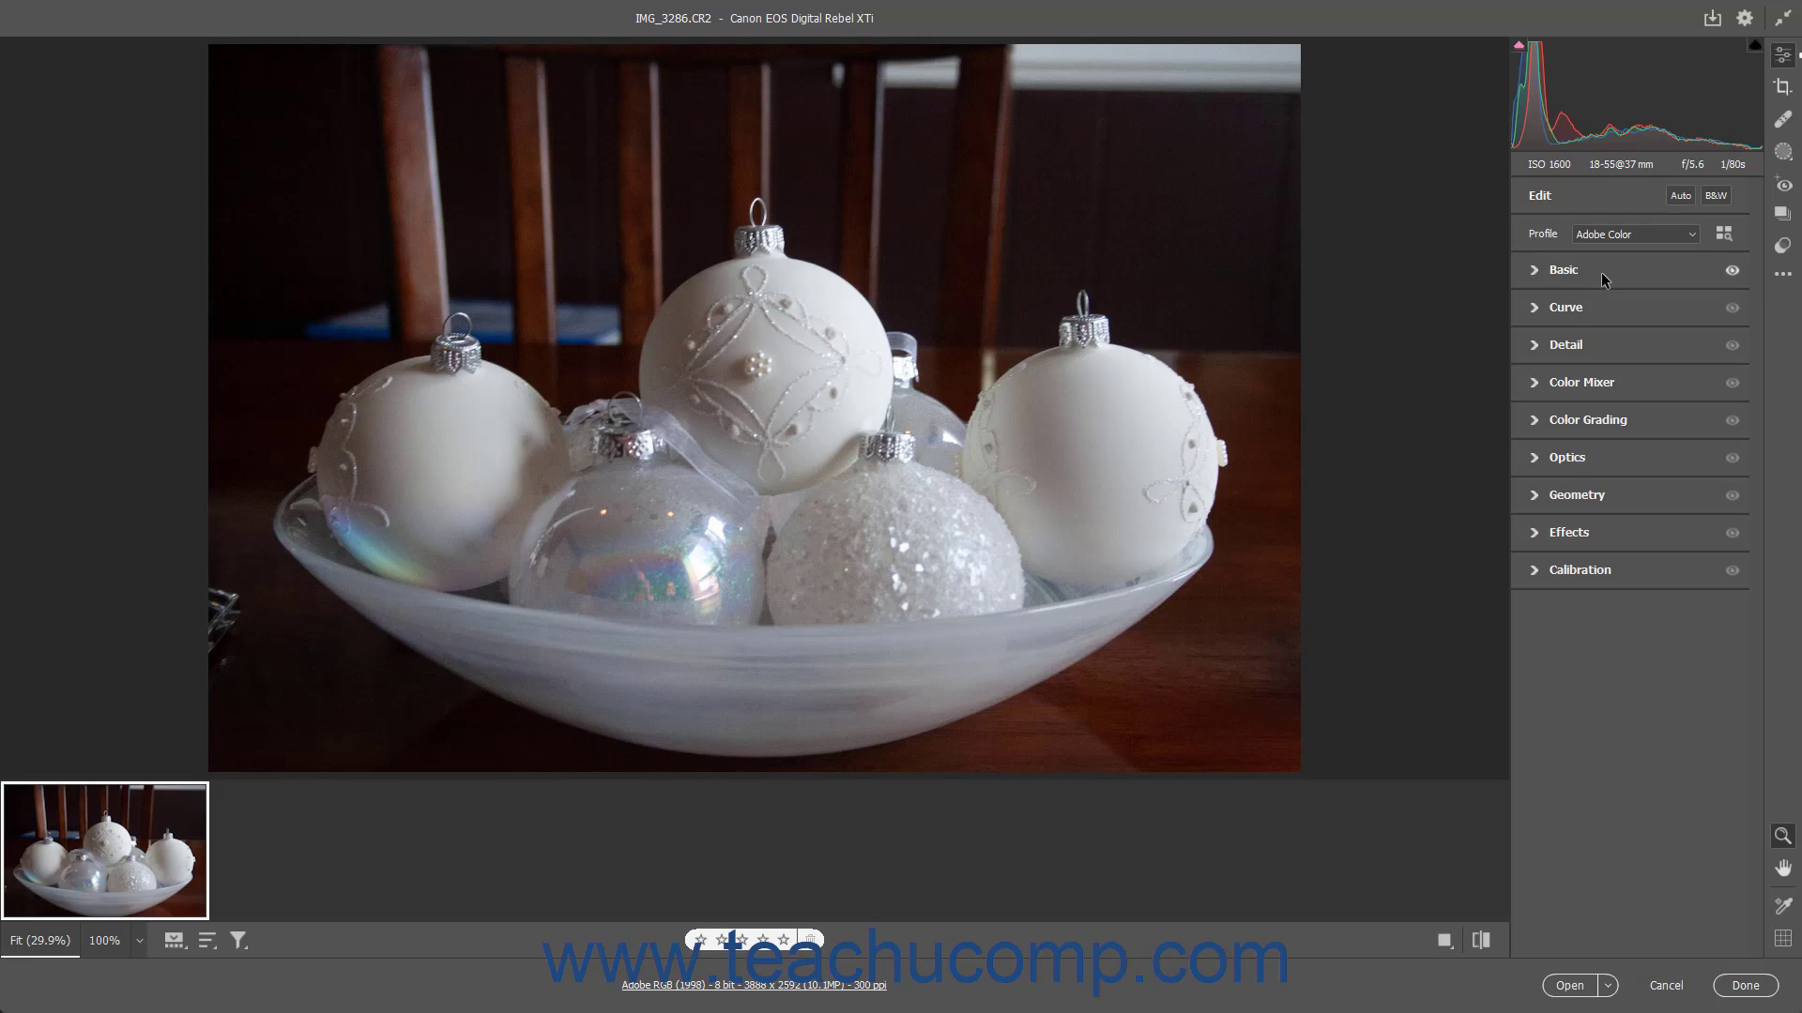
- Check the process version in the Calibration settings, and return to the Basic adjustments
{"action": "left_click", "coordinate": [1603, 272]}
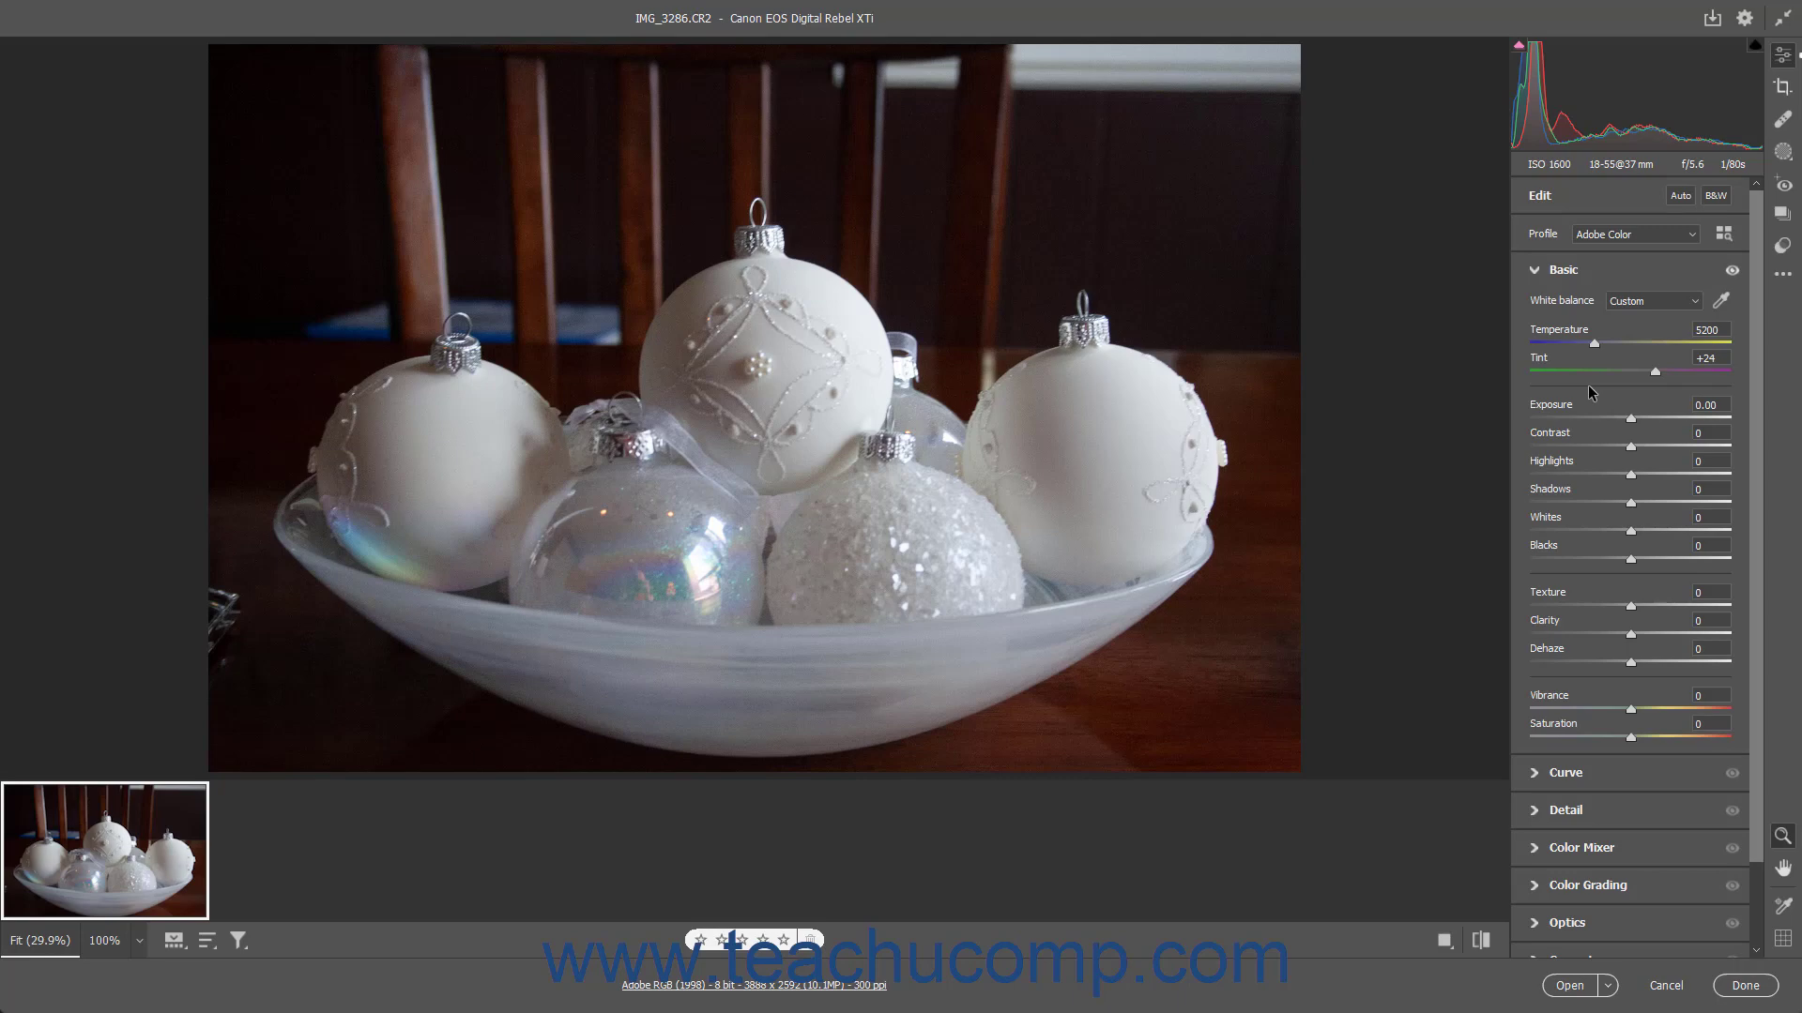
{"action": "scroll", "coordinate": [1599, 882], "scroll_direction": "down", "scroll_amount": 2}
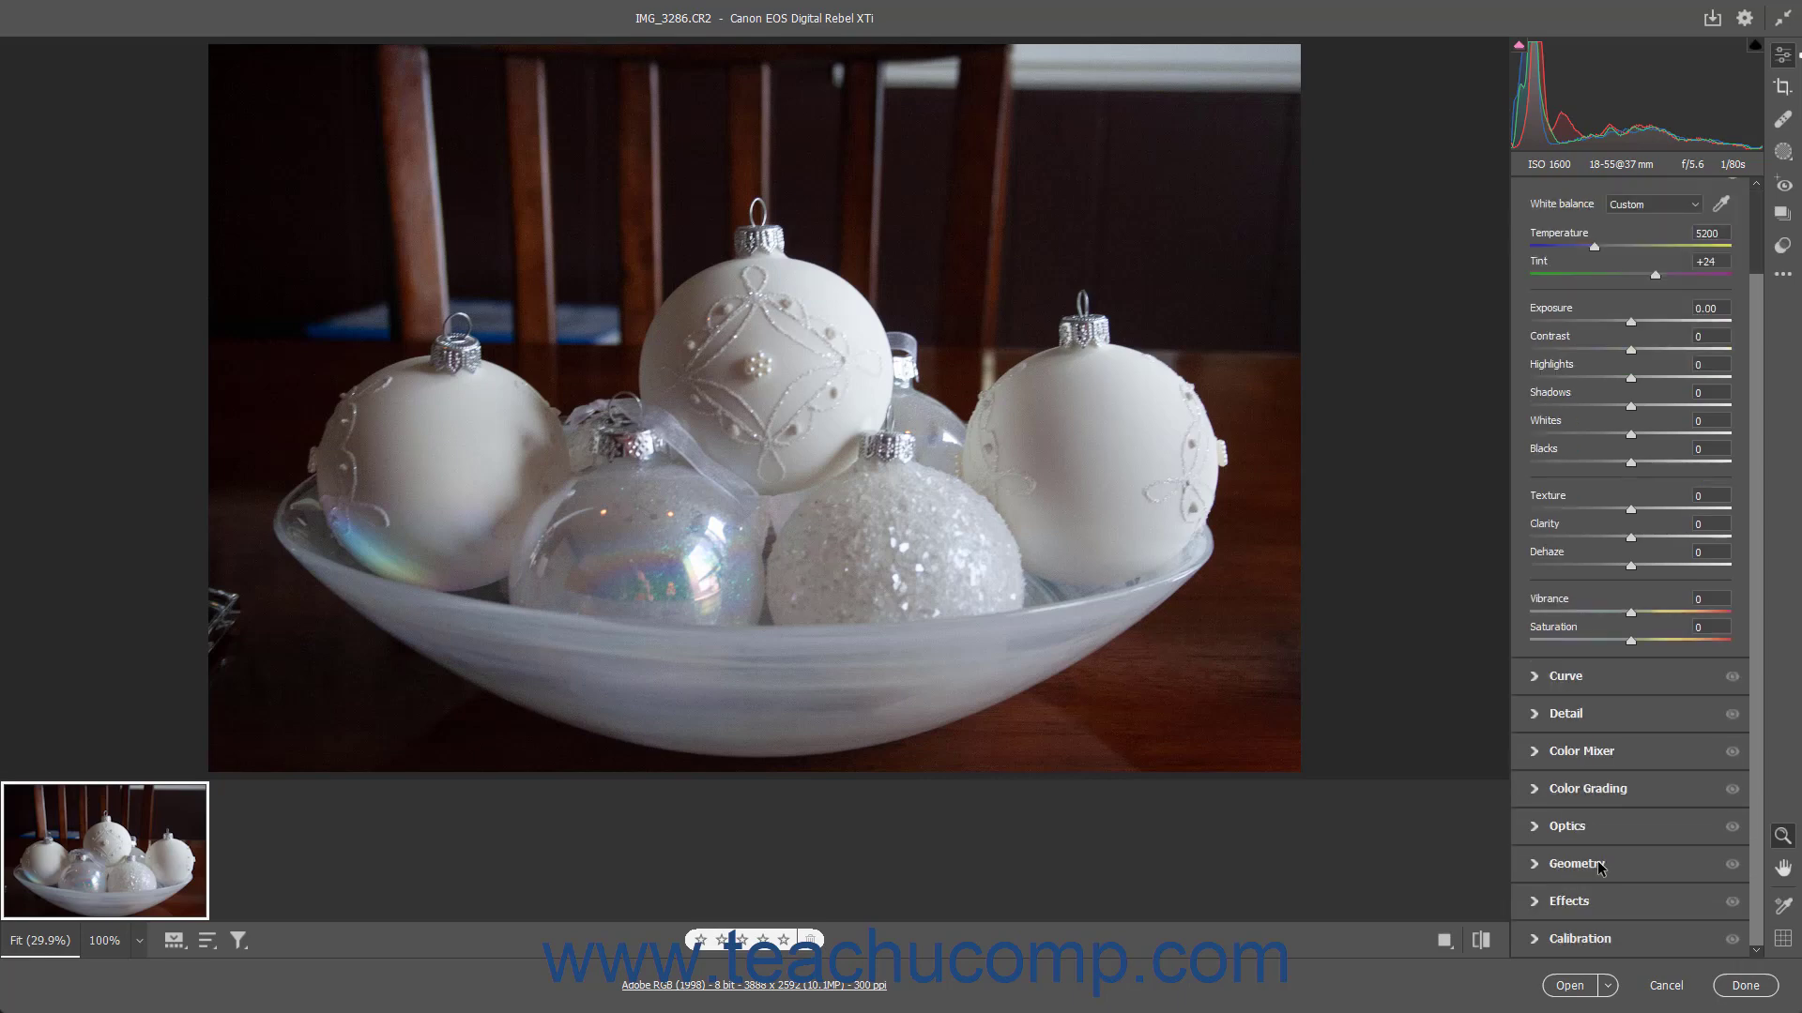
{"action": "left_click", "coordinate": [1610, 940]}
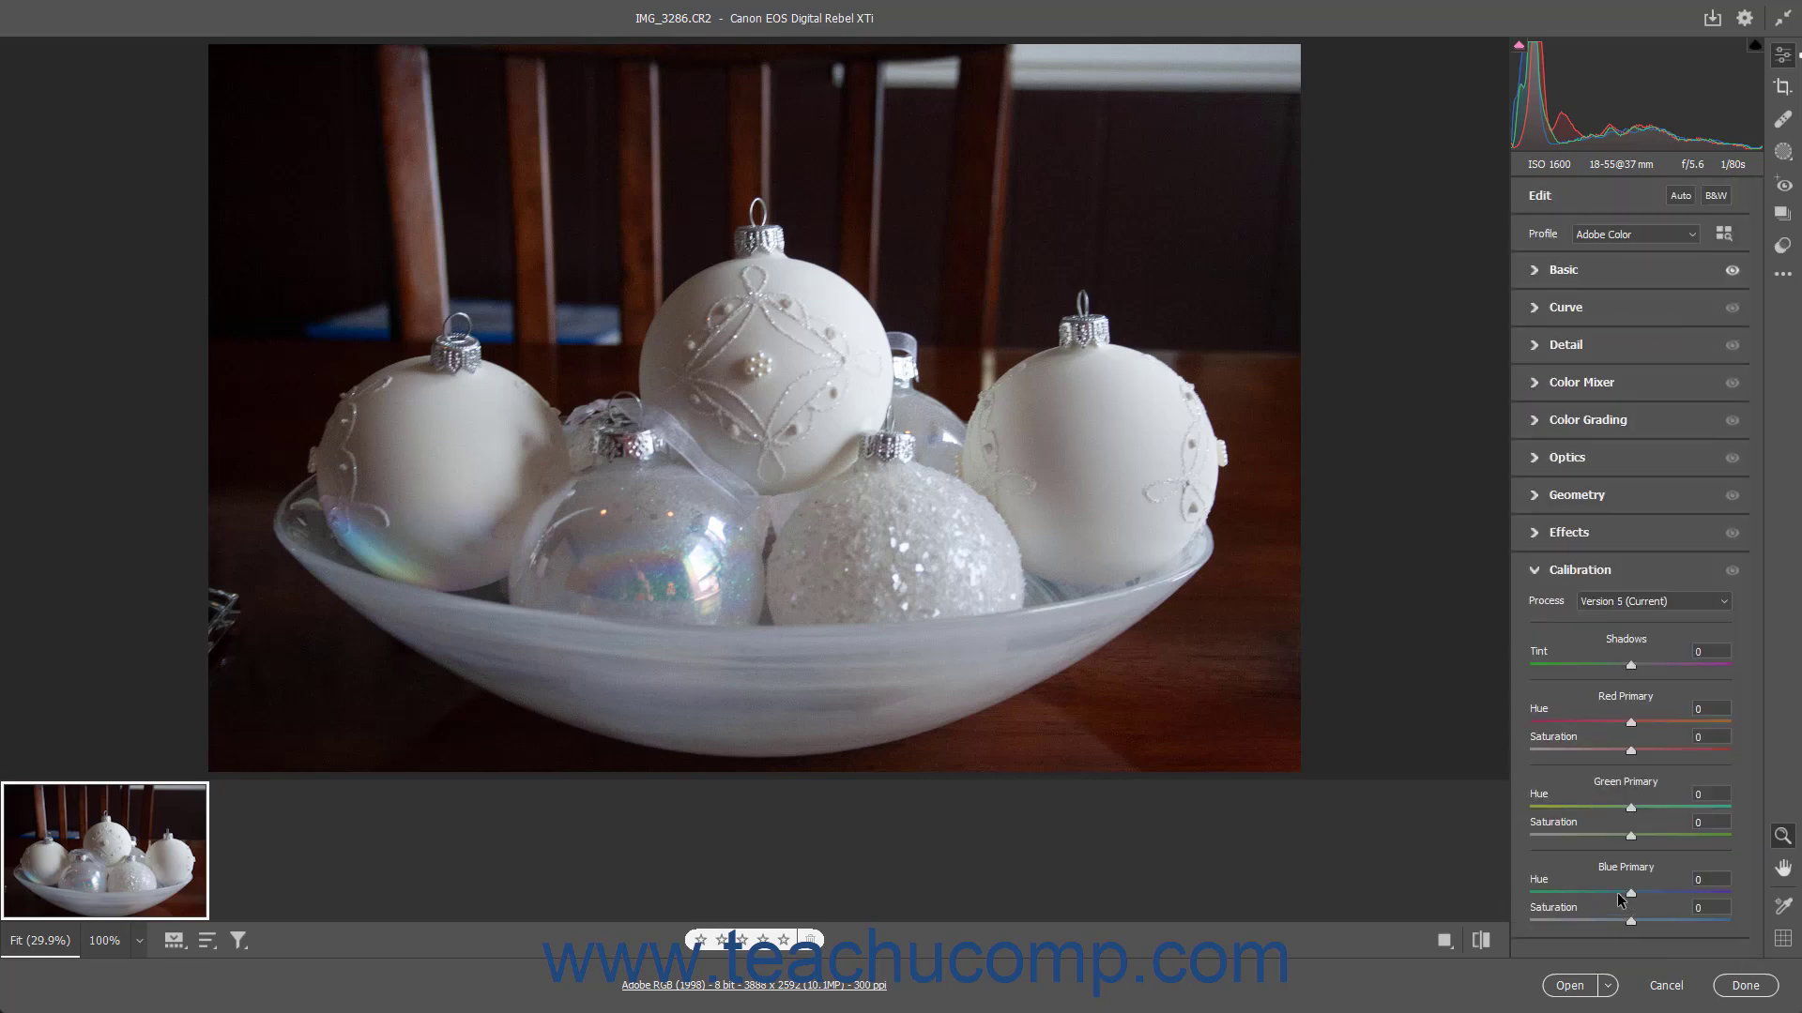
{"action": "left_click", "coordinate": [1723, 603]}
{"action": "left_click", "coordinate": [1723, 606]}
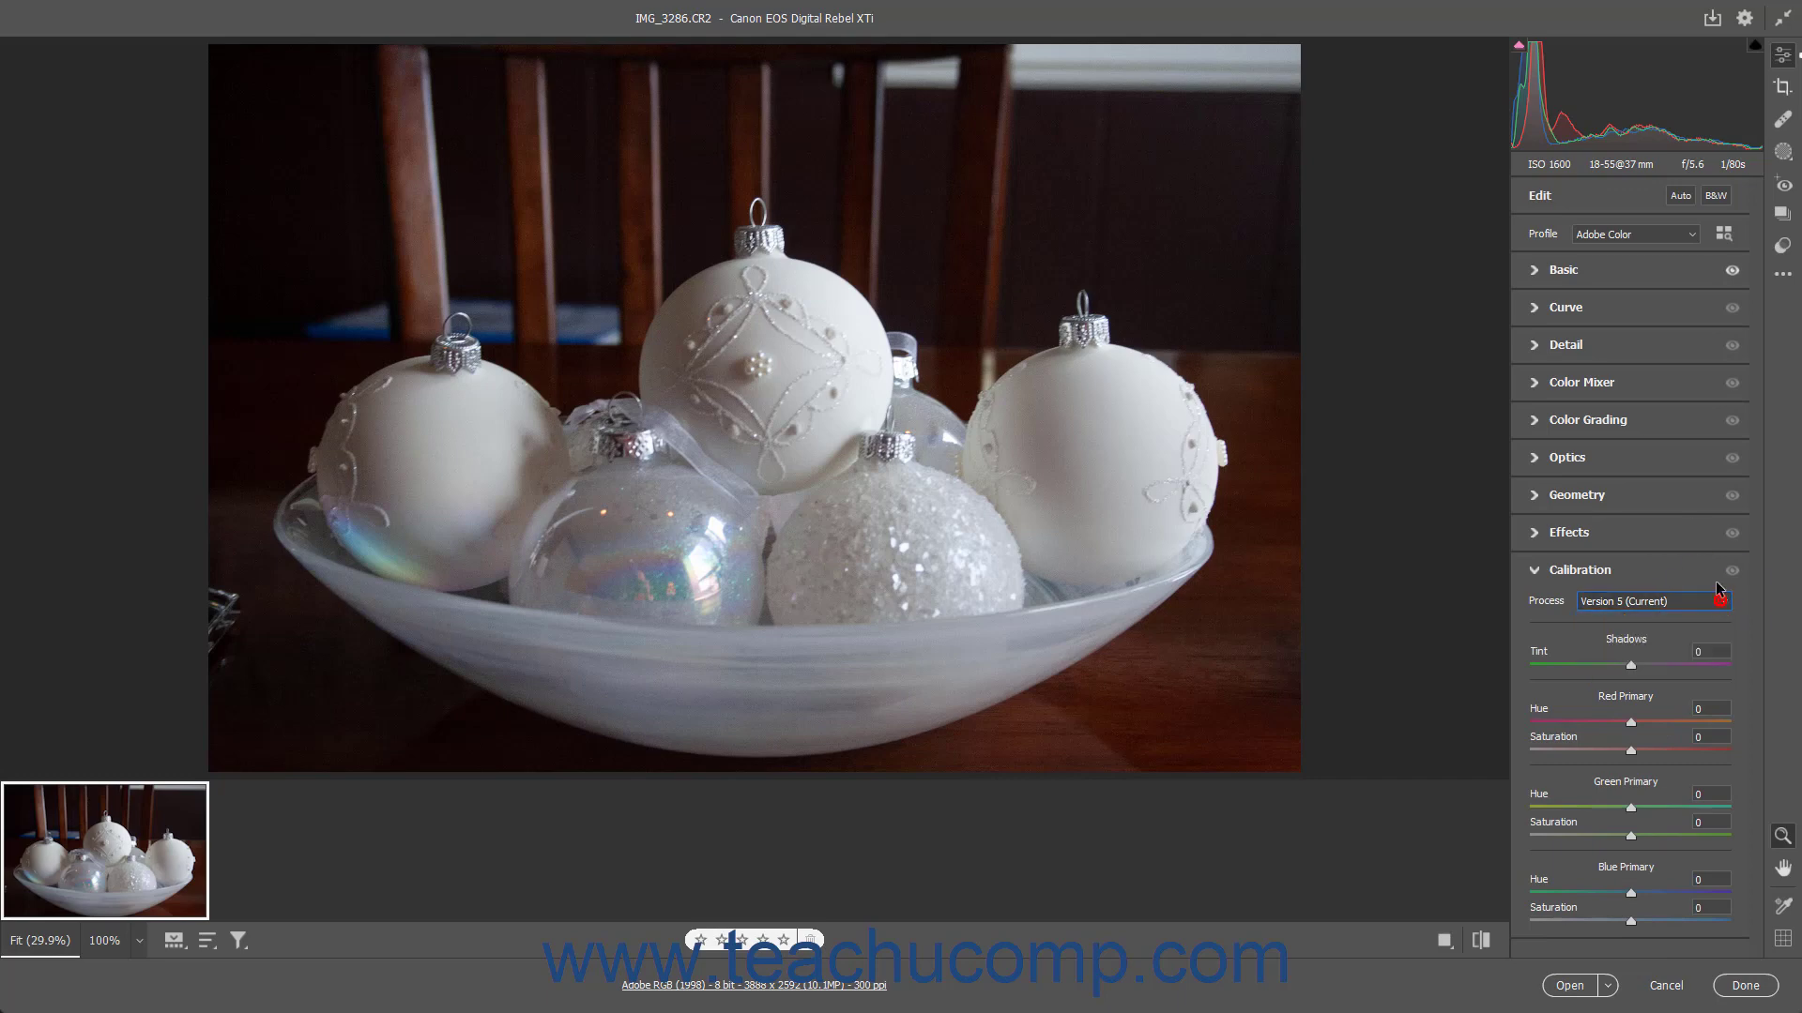
{"action": "left_click", "coordinate": [1540, 272]}
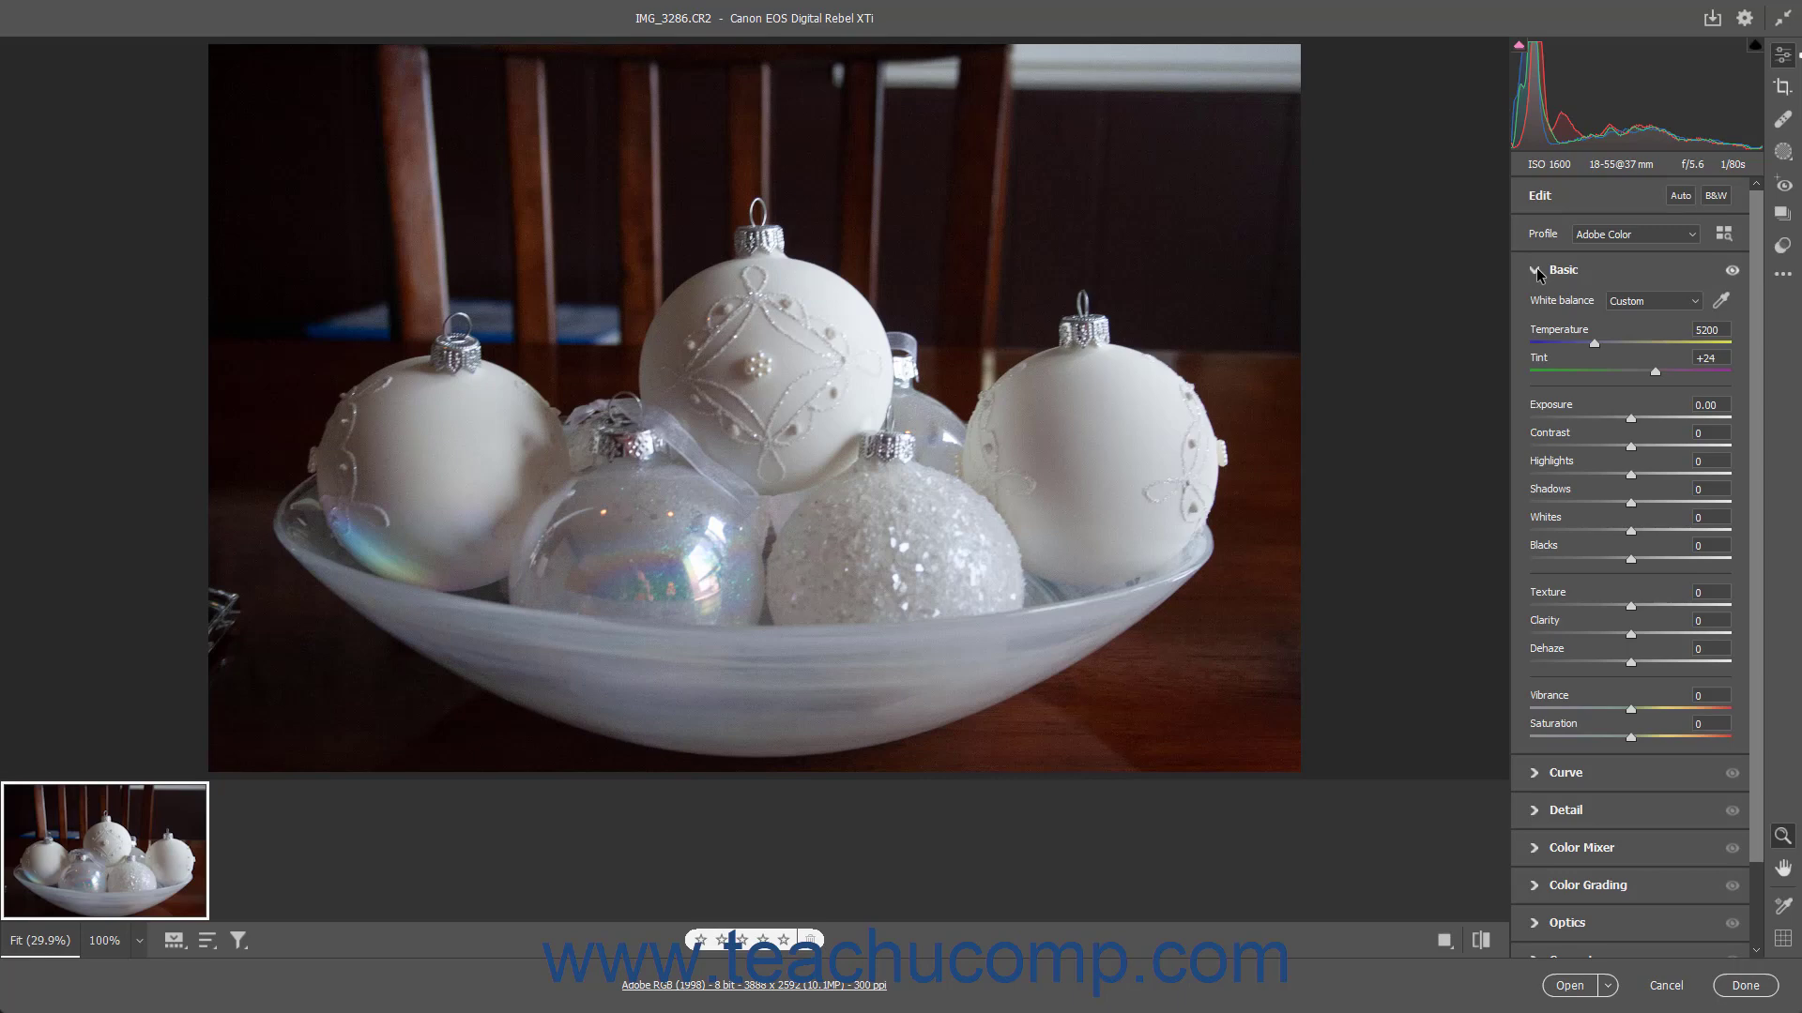
- Try the automatic tonal adjustment and the black-and-white conversion on the photo, switching each one back off
{"action": "left_click", "coordinate": [1682, 197]}
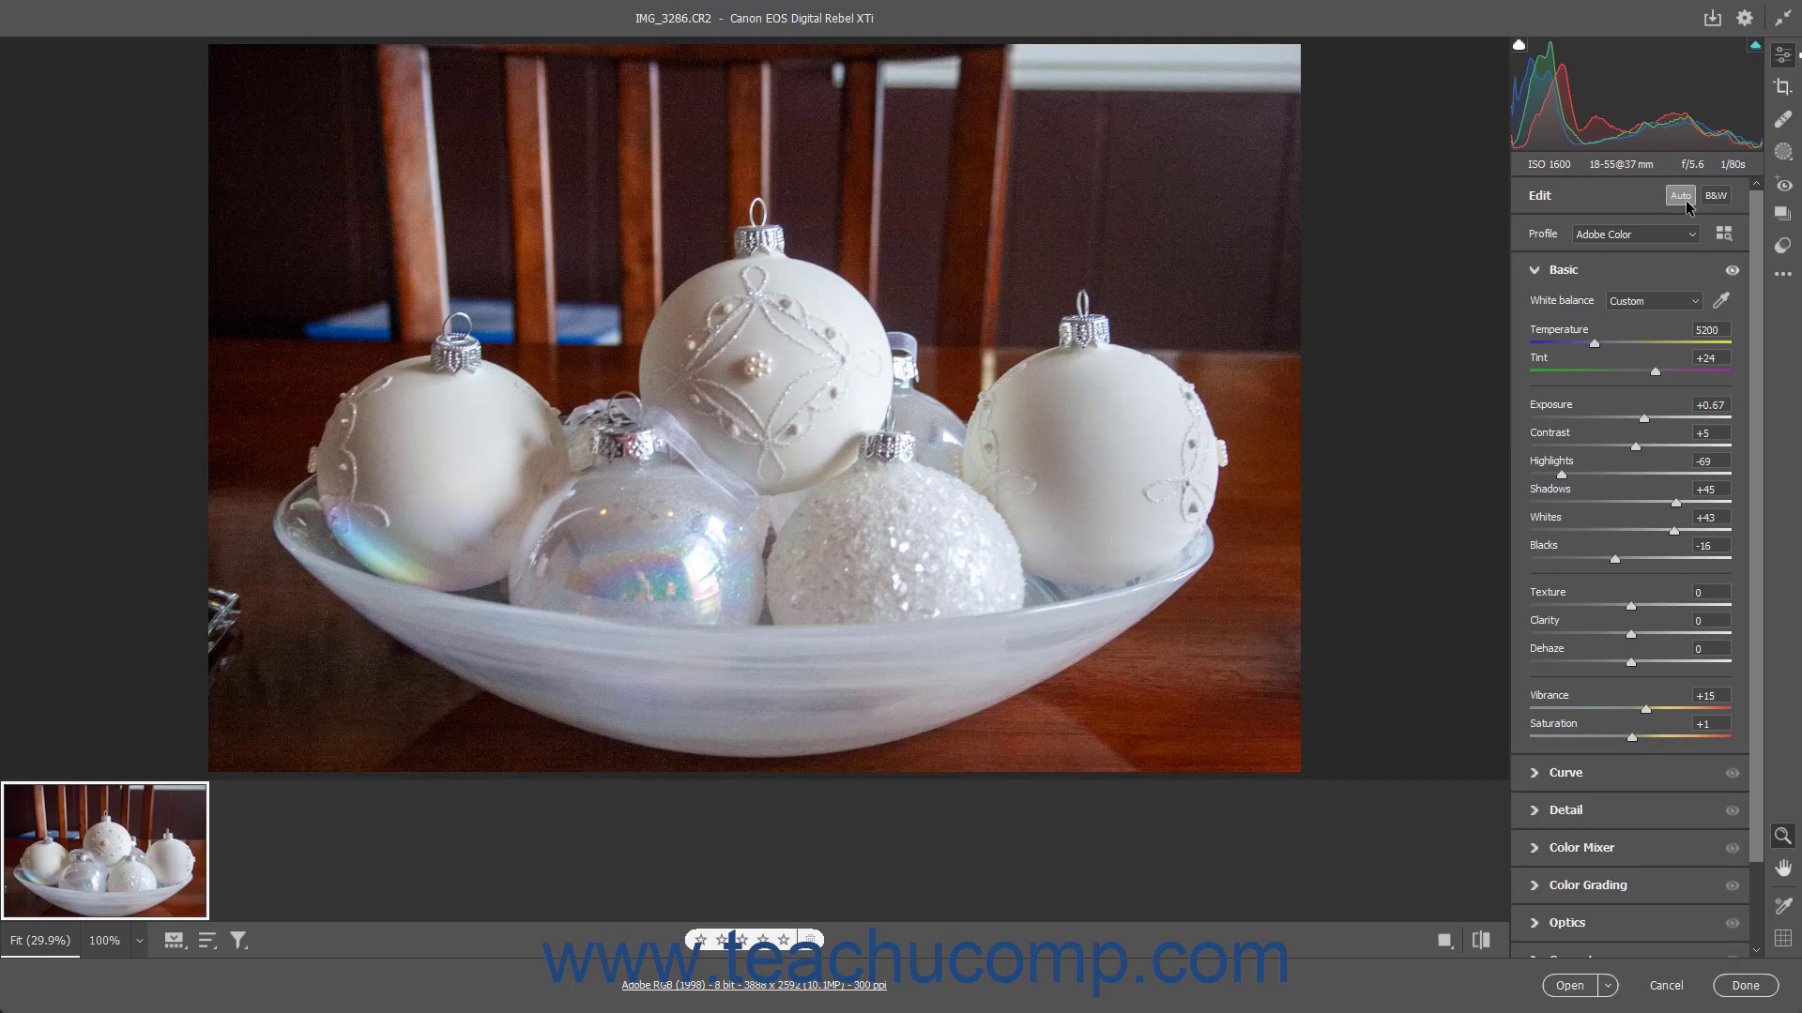
{"action": "left_click", "coordinate": [1681, 197]}
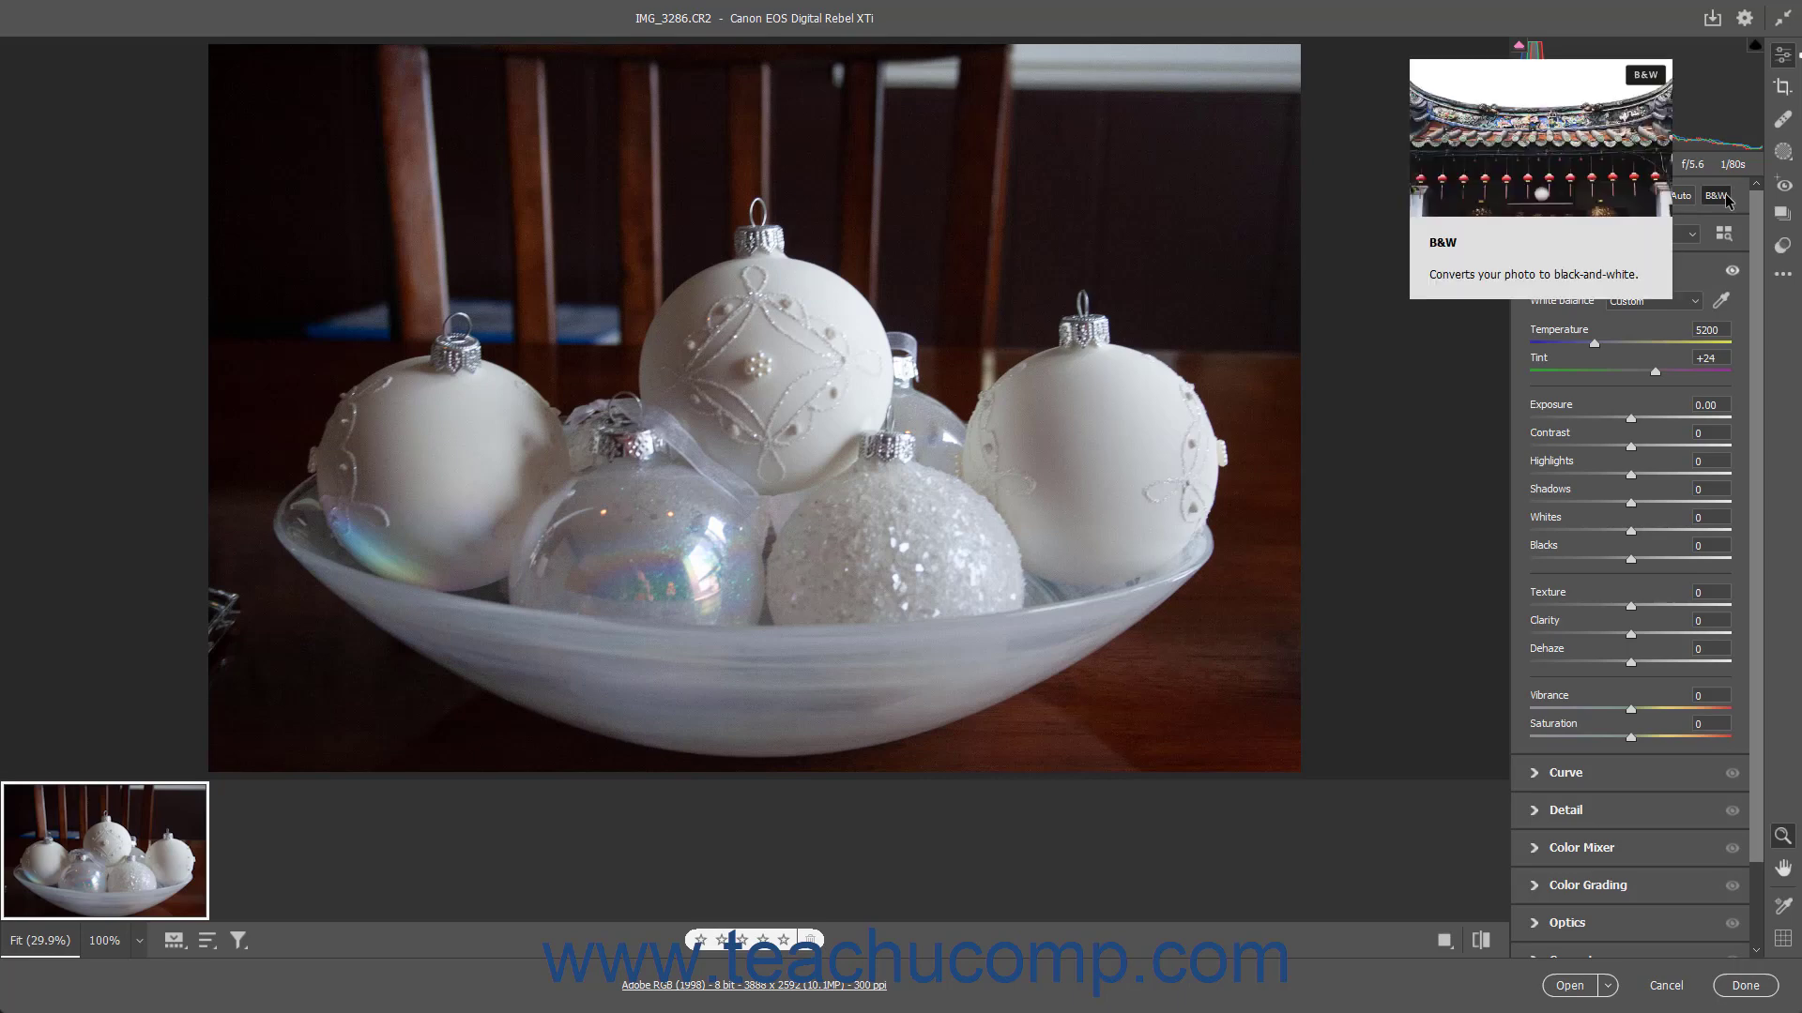
{"action": "left_click", "coordinate": [1717, 196]}
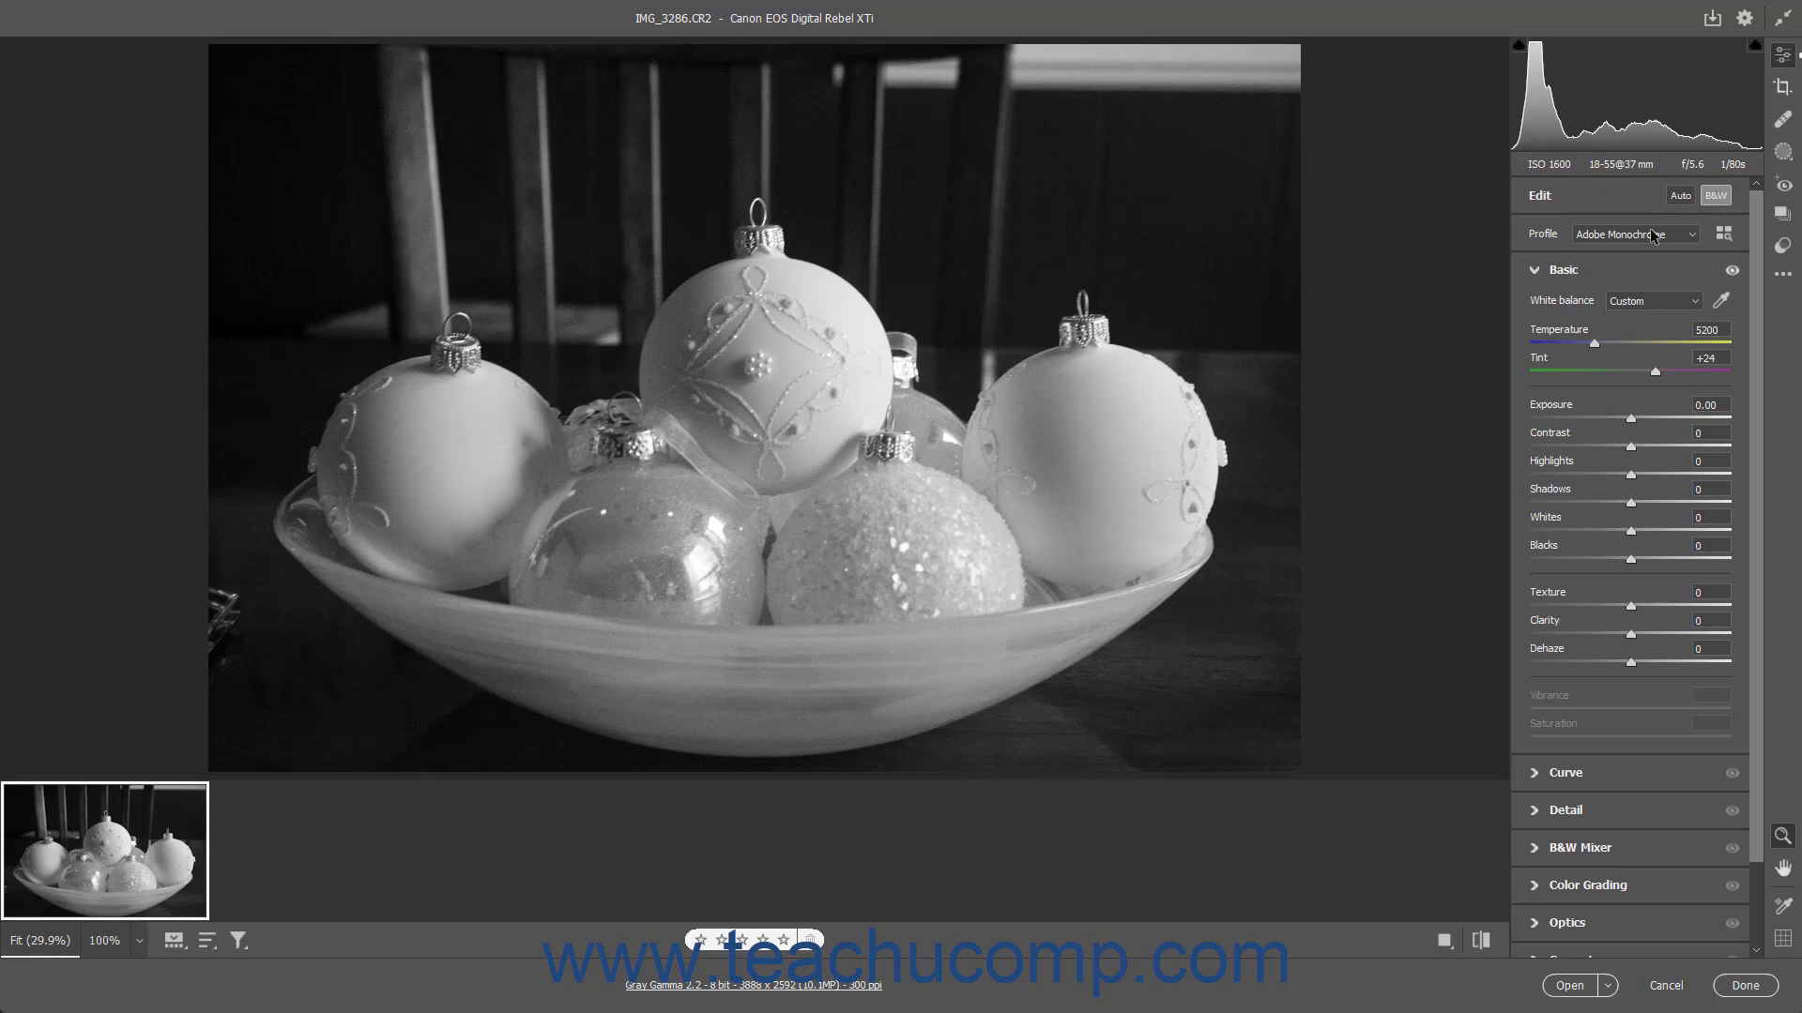
{"action": "left_click", "coordinate": [1714, 194]}
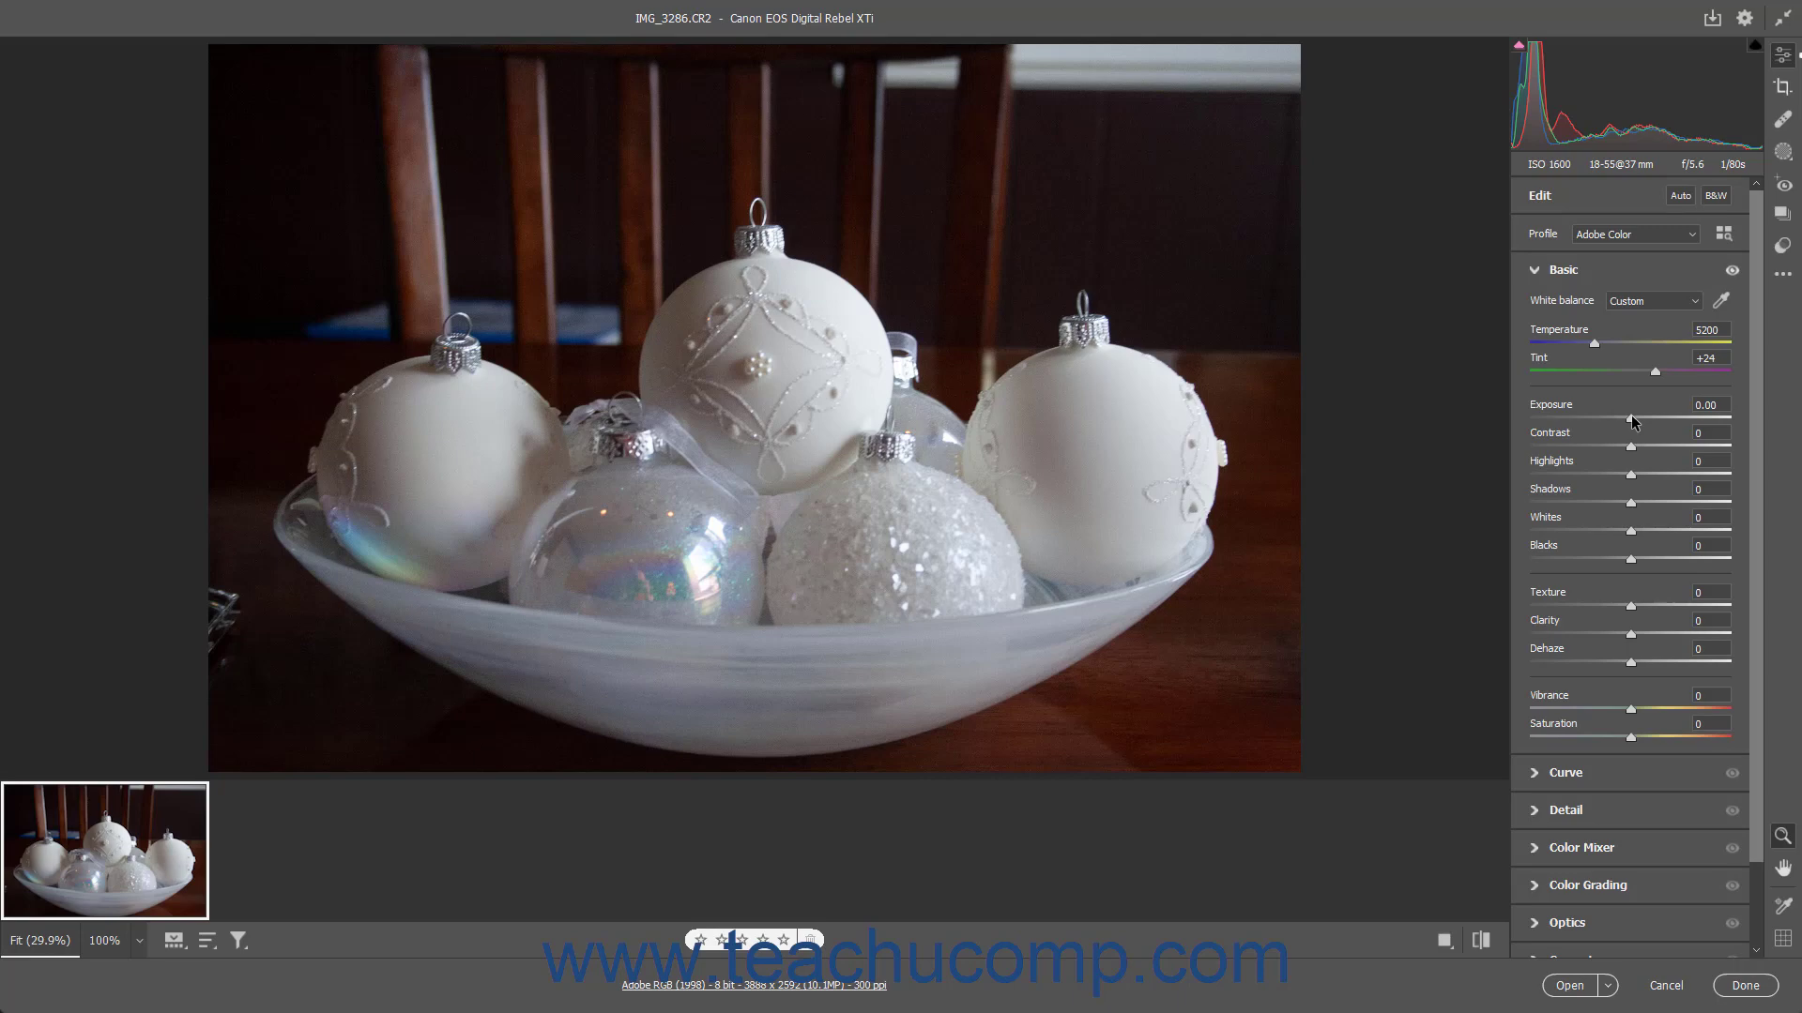
- Brighten the ornament photo by setting Exposure to +0.50
{"action": "left_click_drag", "start_coordinate": [1632, 422], "coordinate": [1670, 413]}
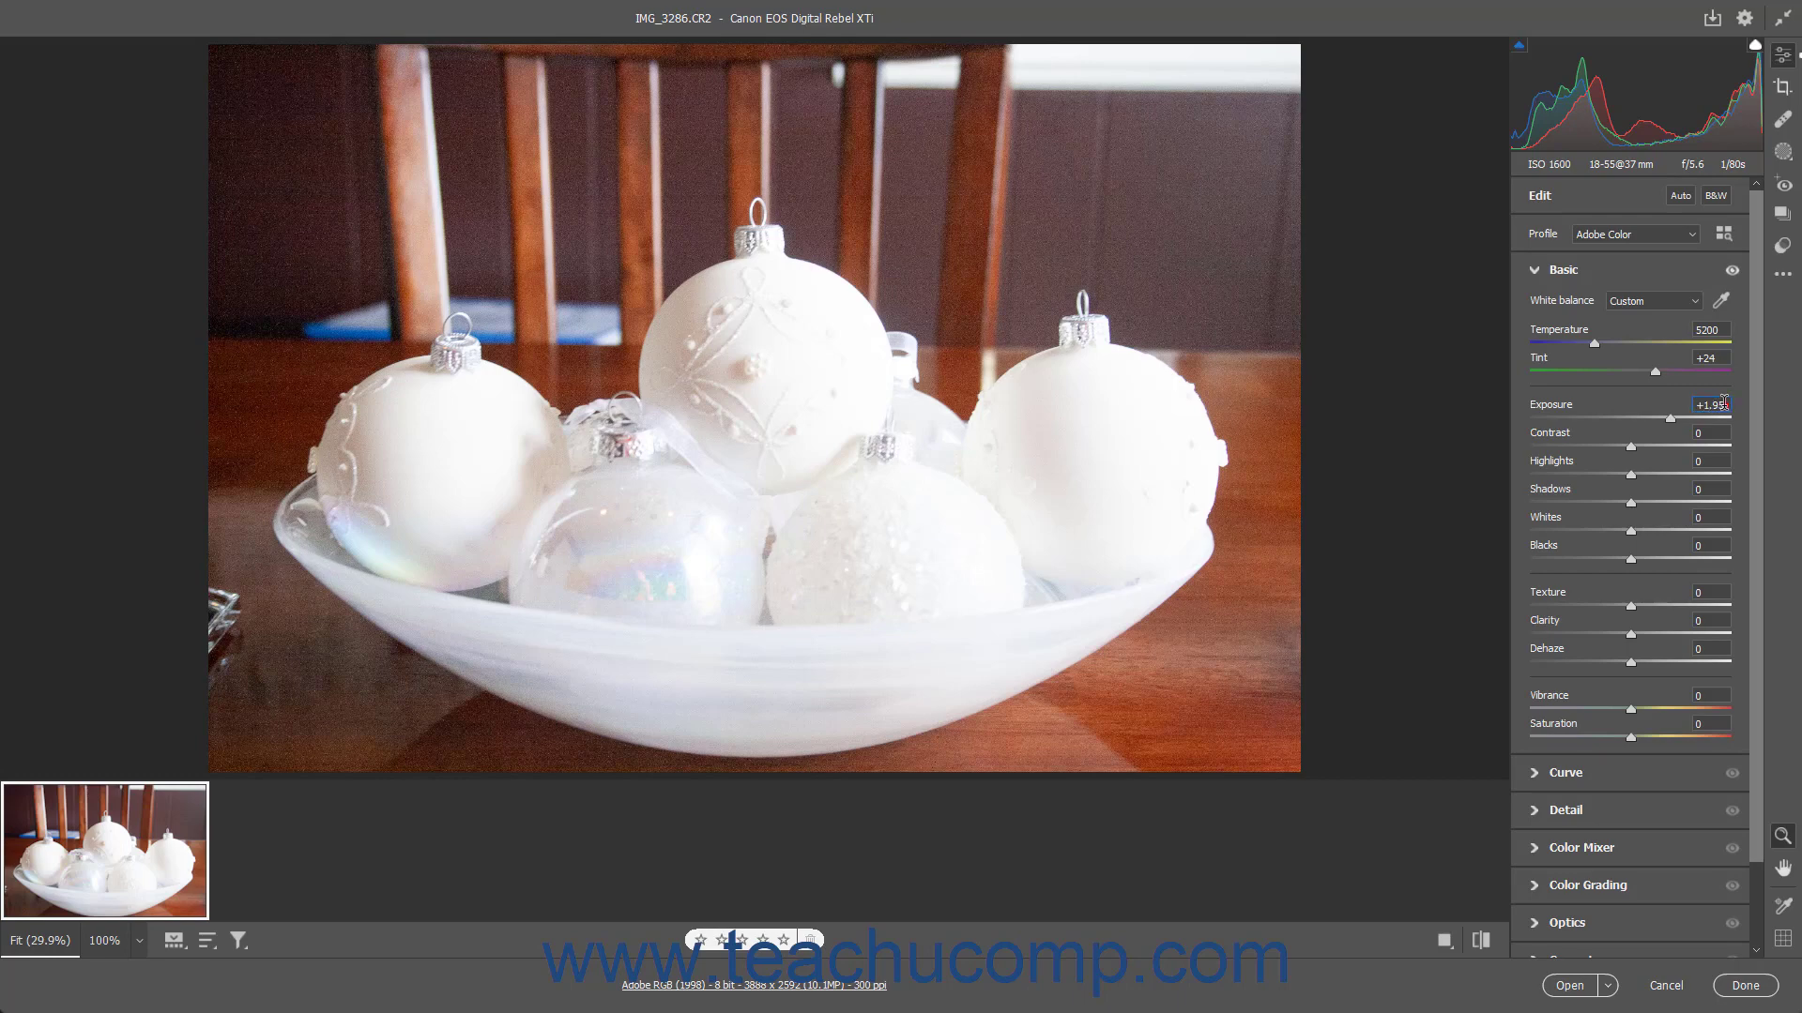
{"action": "left_click_drag", "start_coordinate": [1724, 401], "coordinate": [1682, 413]}
{"action": "type", "text": "+"}
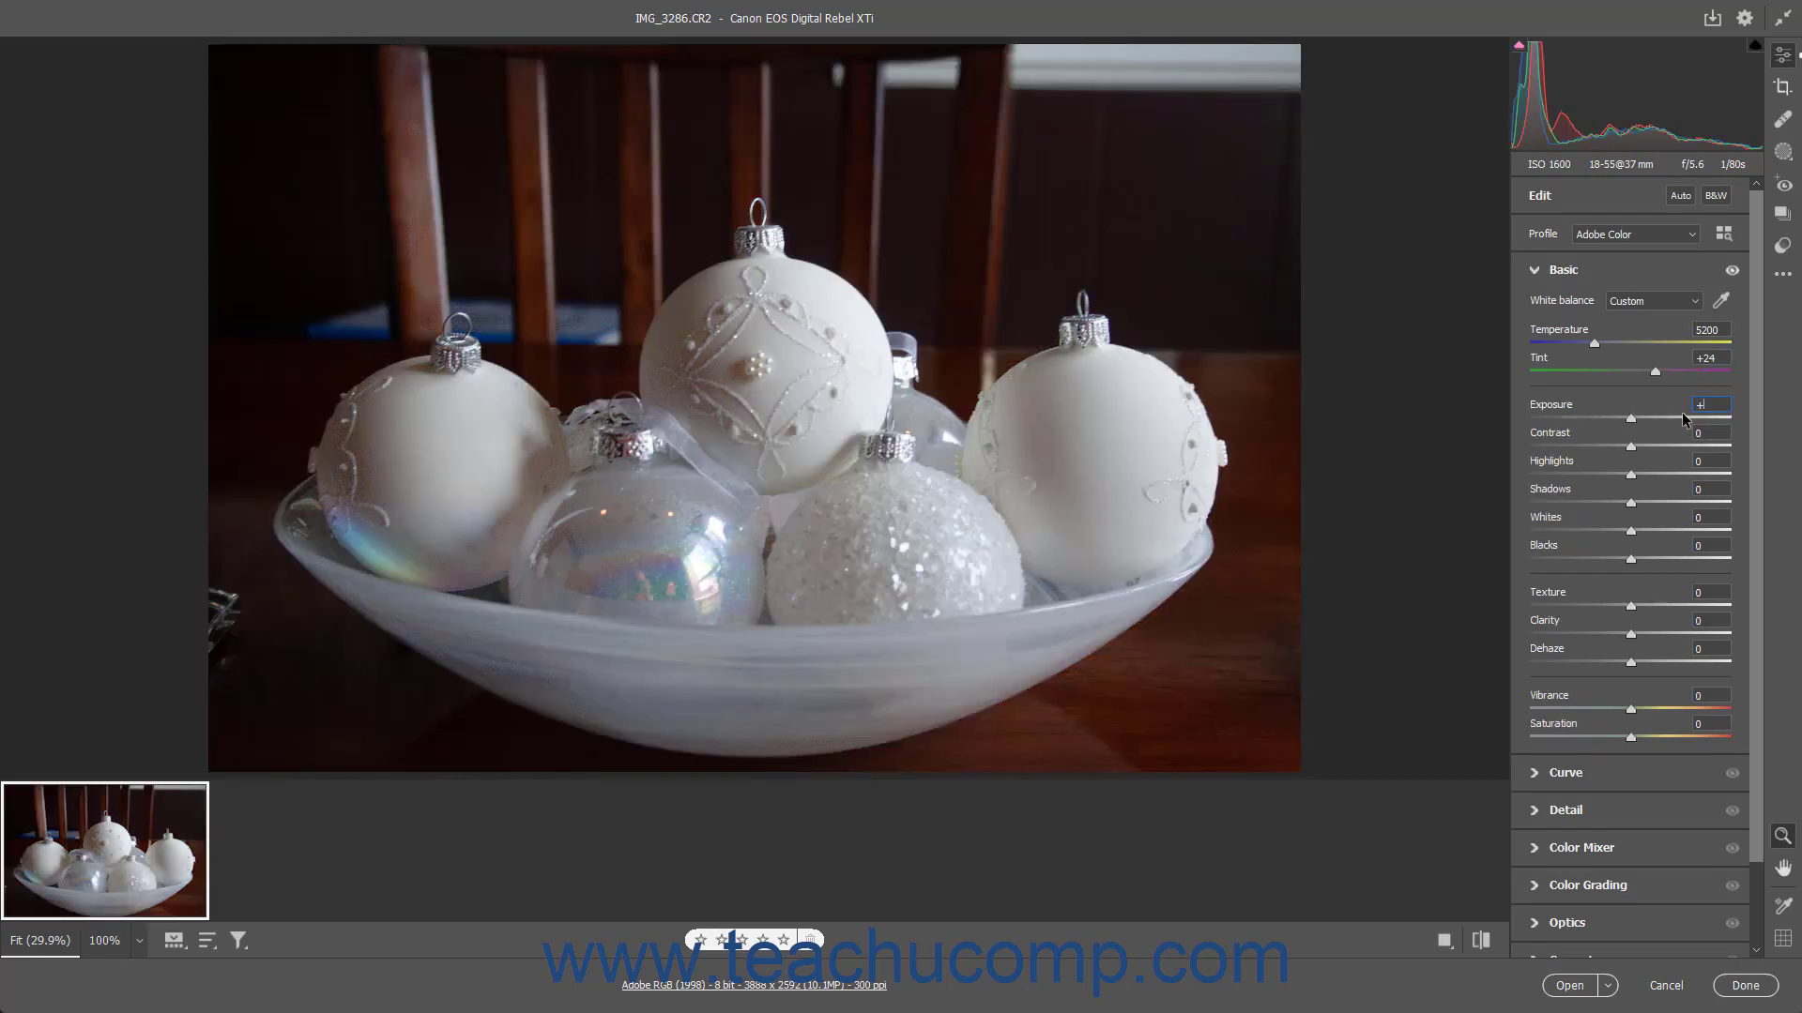
{"action": "type", "text": "0.50"}
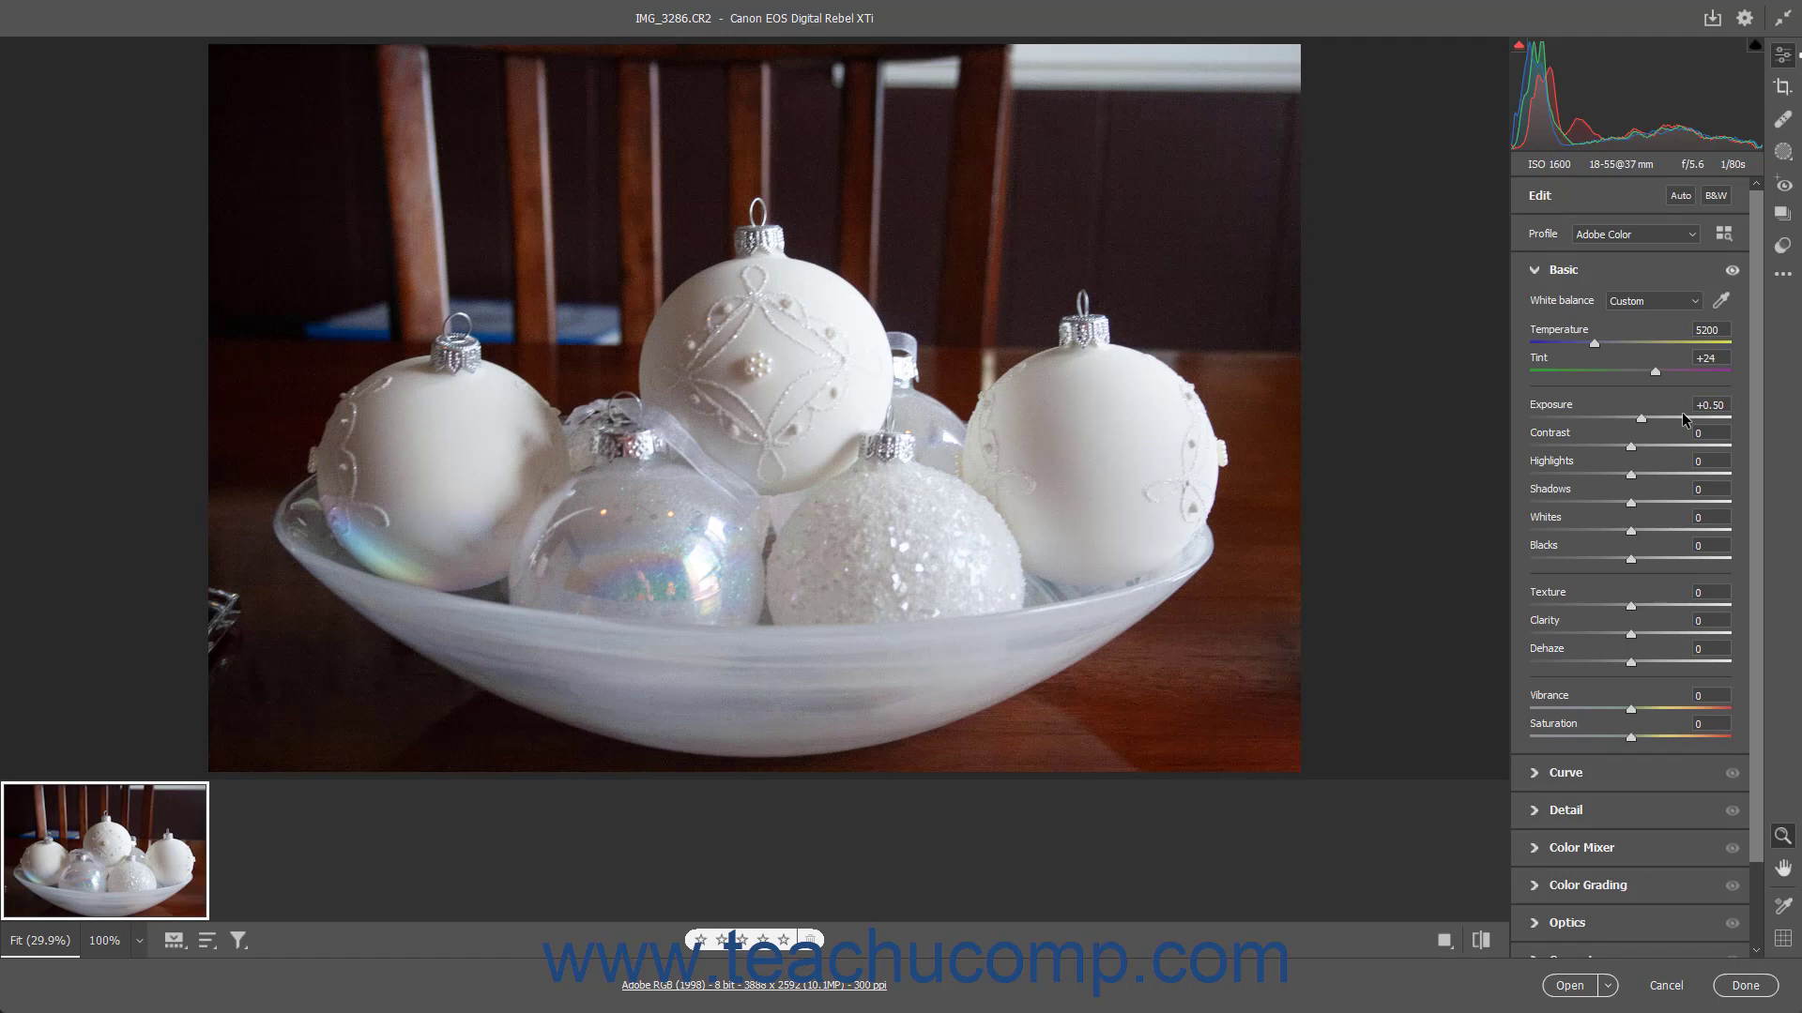
- Preview highlight clipping for Exposure, comparing a reduced value of +0.15, and restore +0.50
{"action": "key", "text": "alt"}
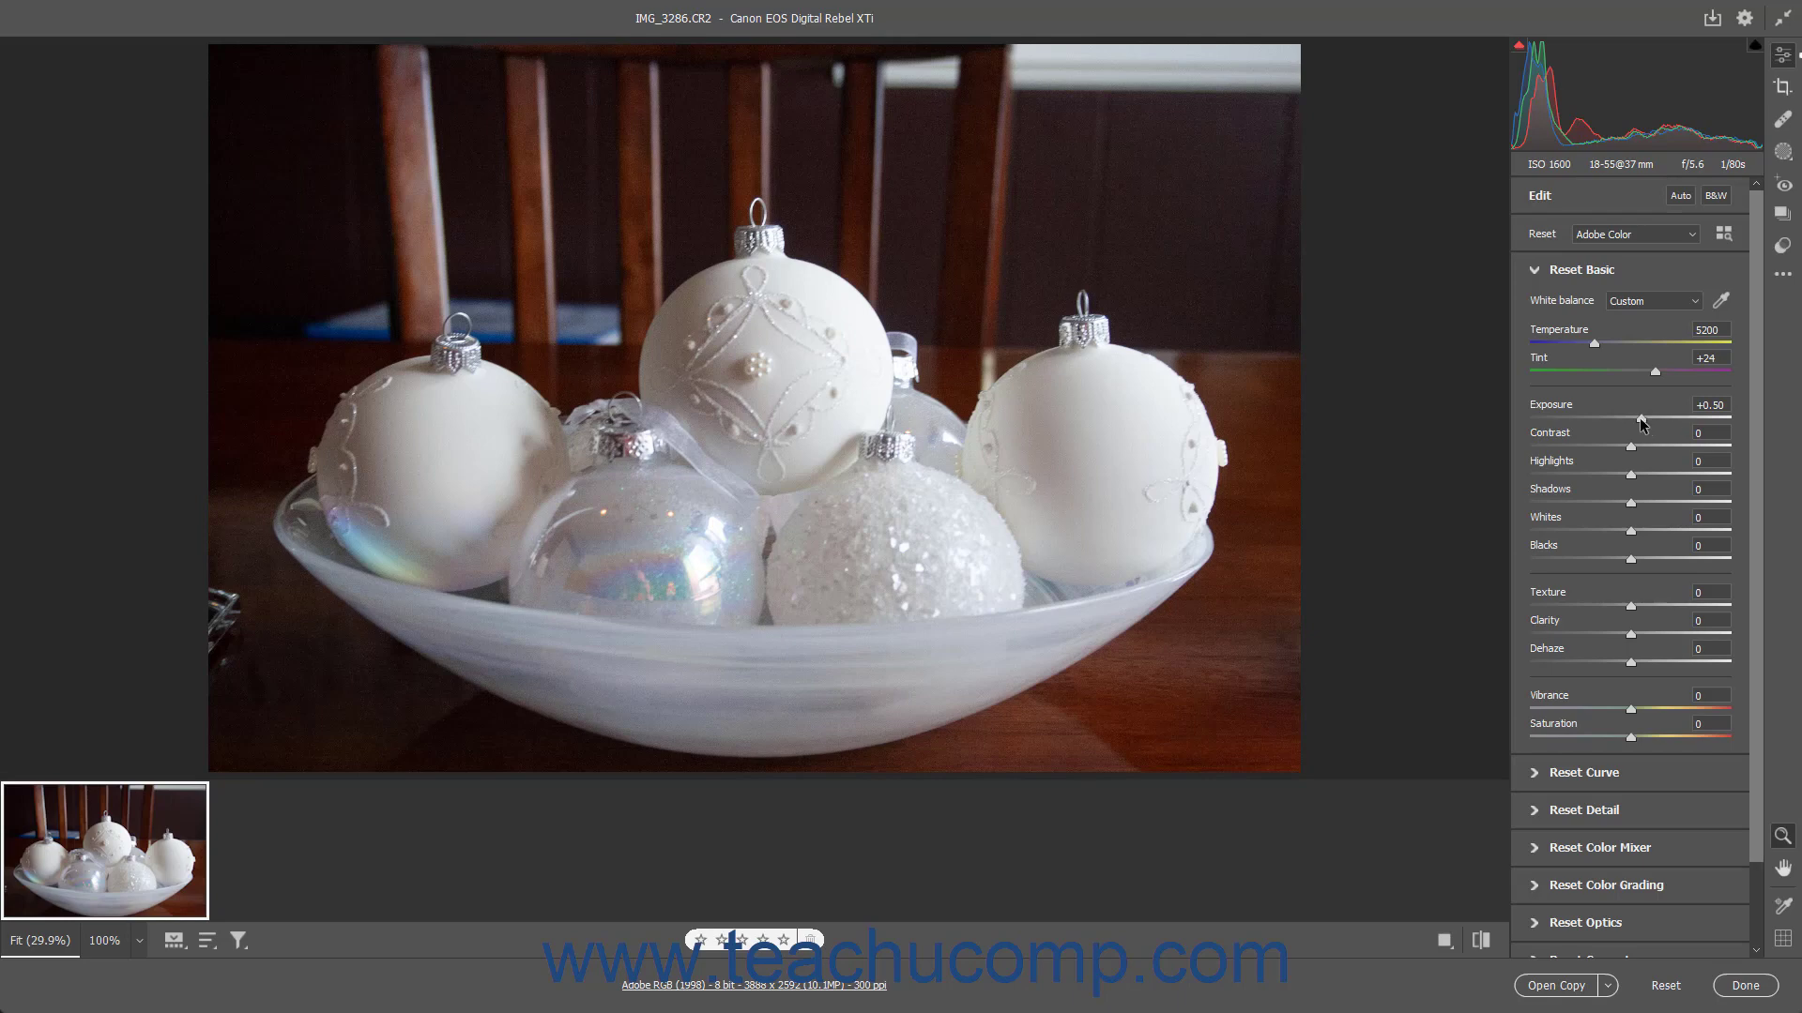
{"action": "left_click", "coordinate": [1641, 419], "text": "alt"}
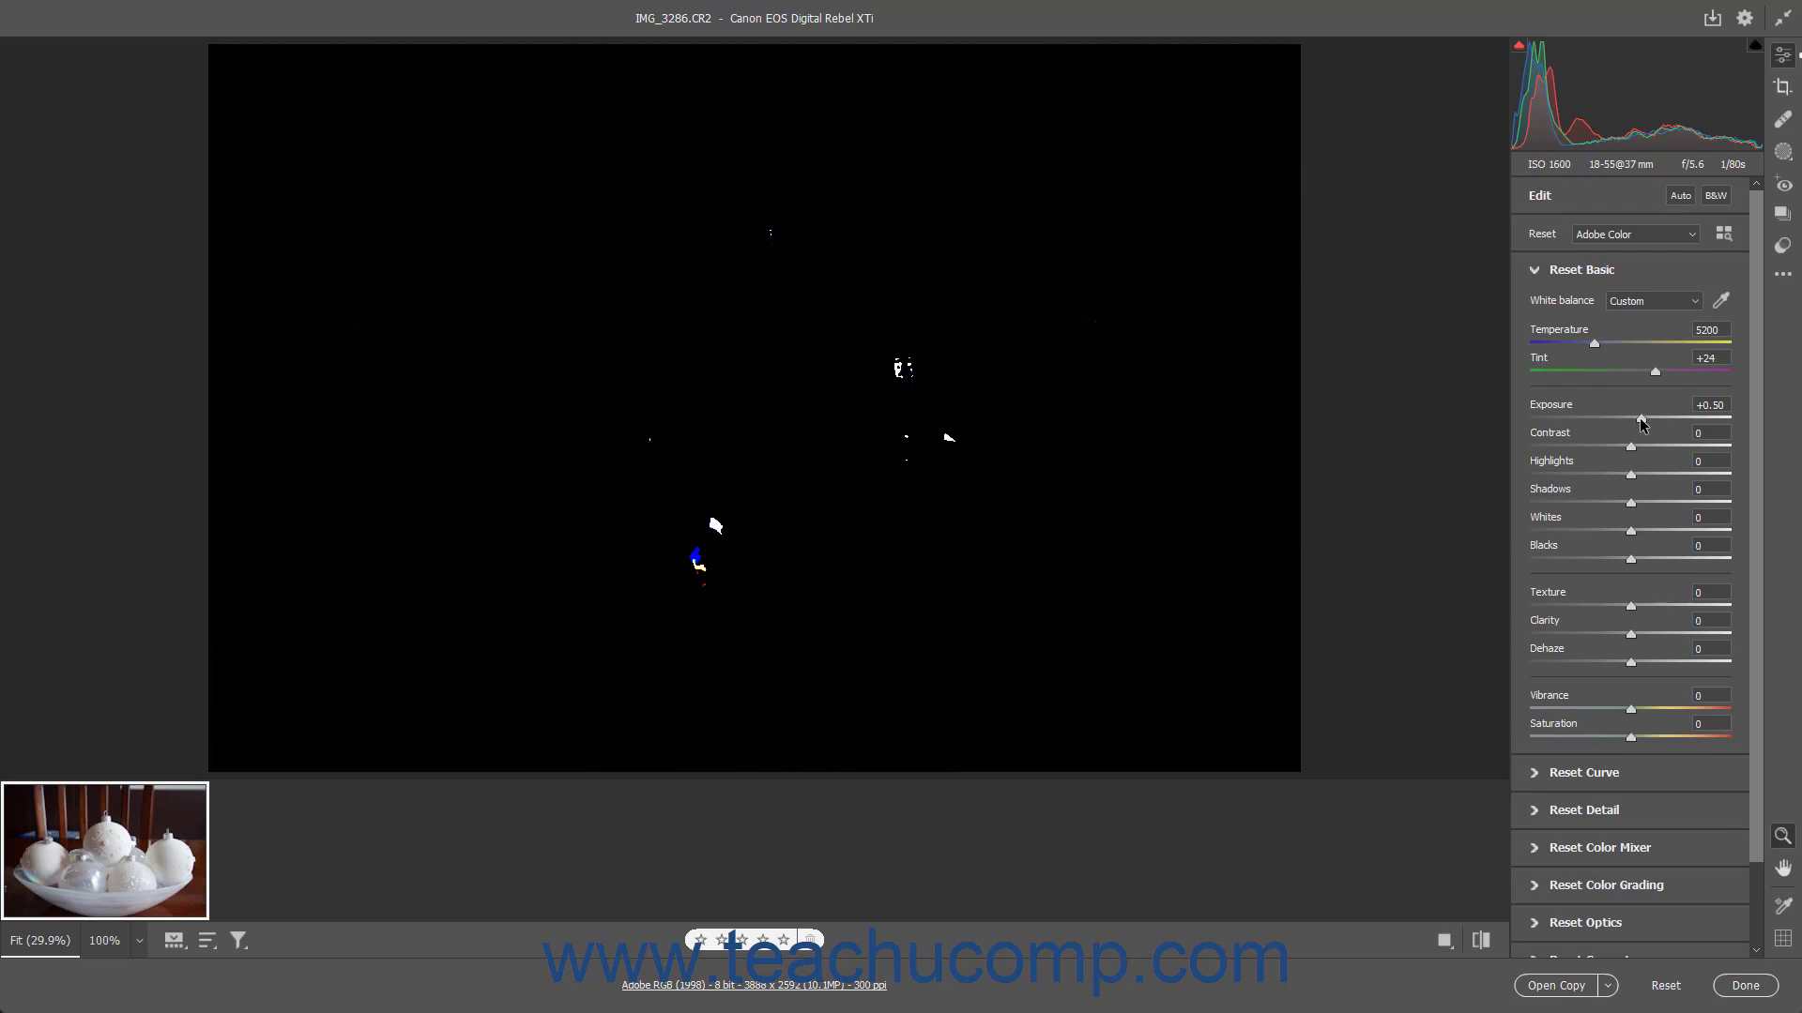
{"action": "left_click_drag", "start_coordinate": [1643, 425], "coordinate": [1634, 424]}
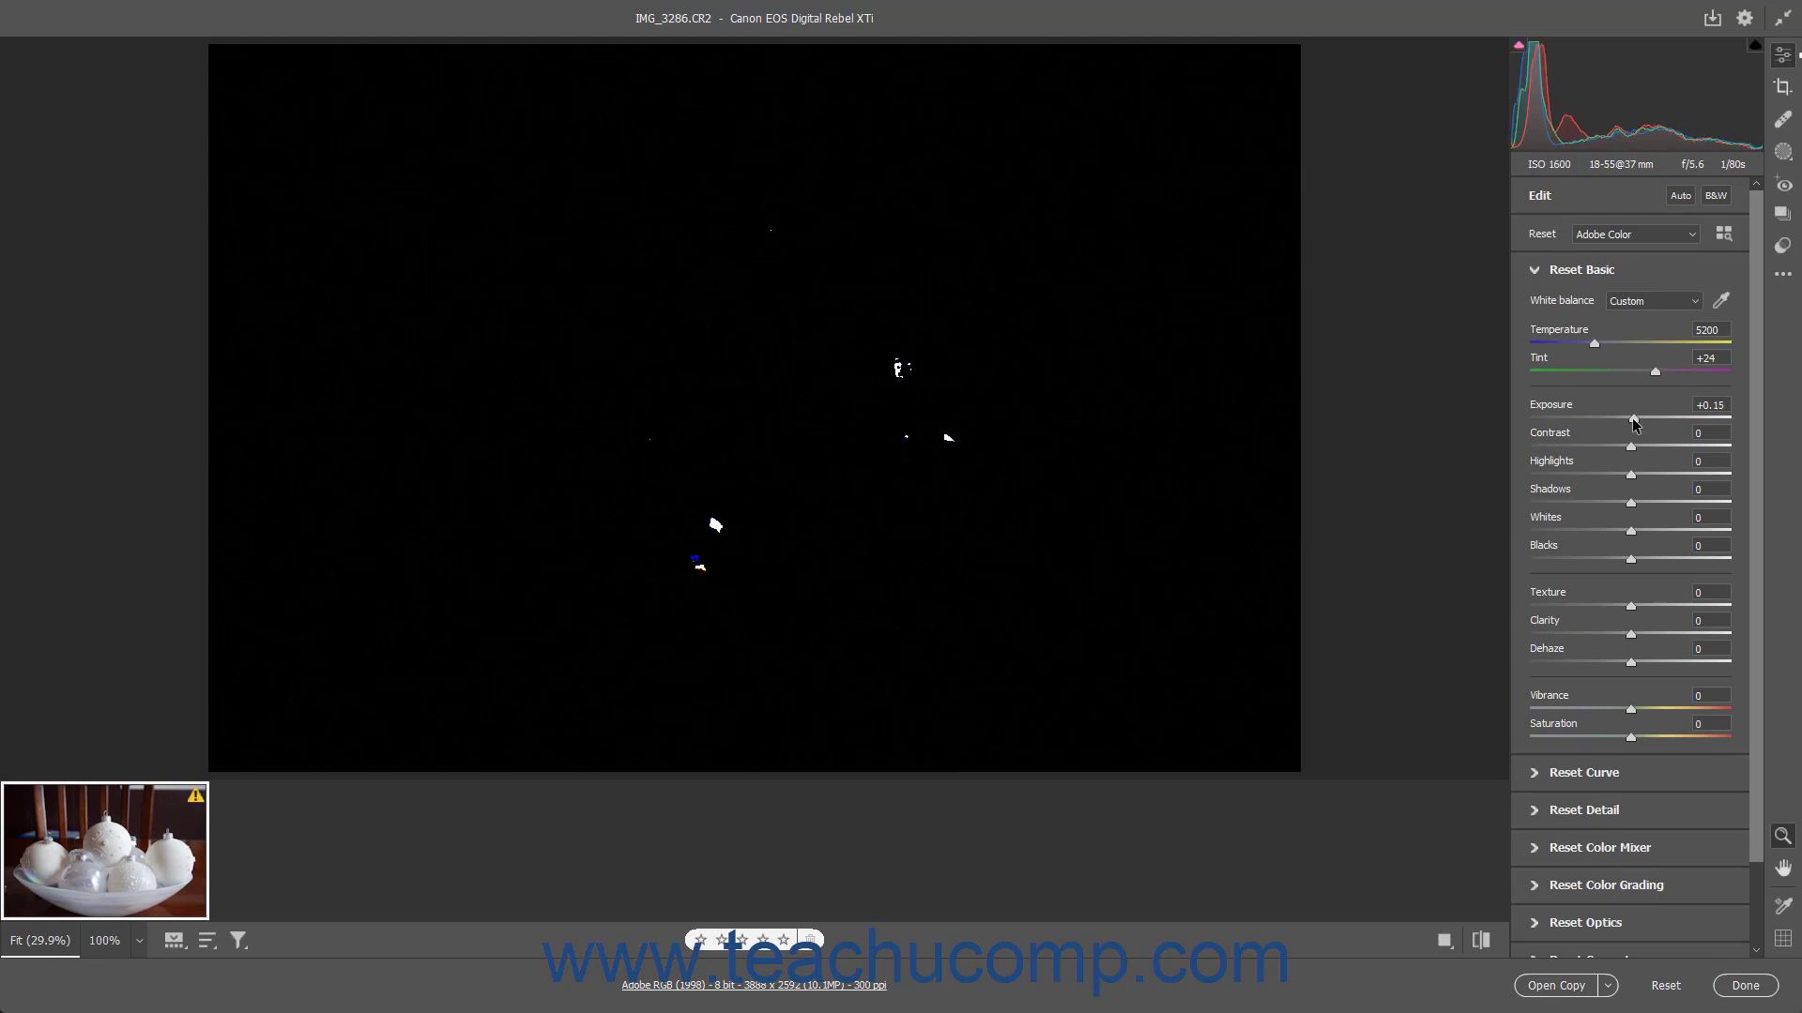
{"action": "left_click_drag", "start_coordinate": [1634, 425], "coordinate": [1642, 424]}
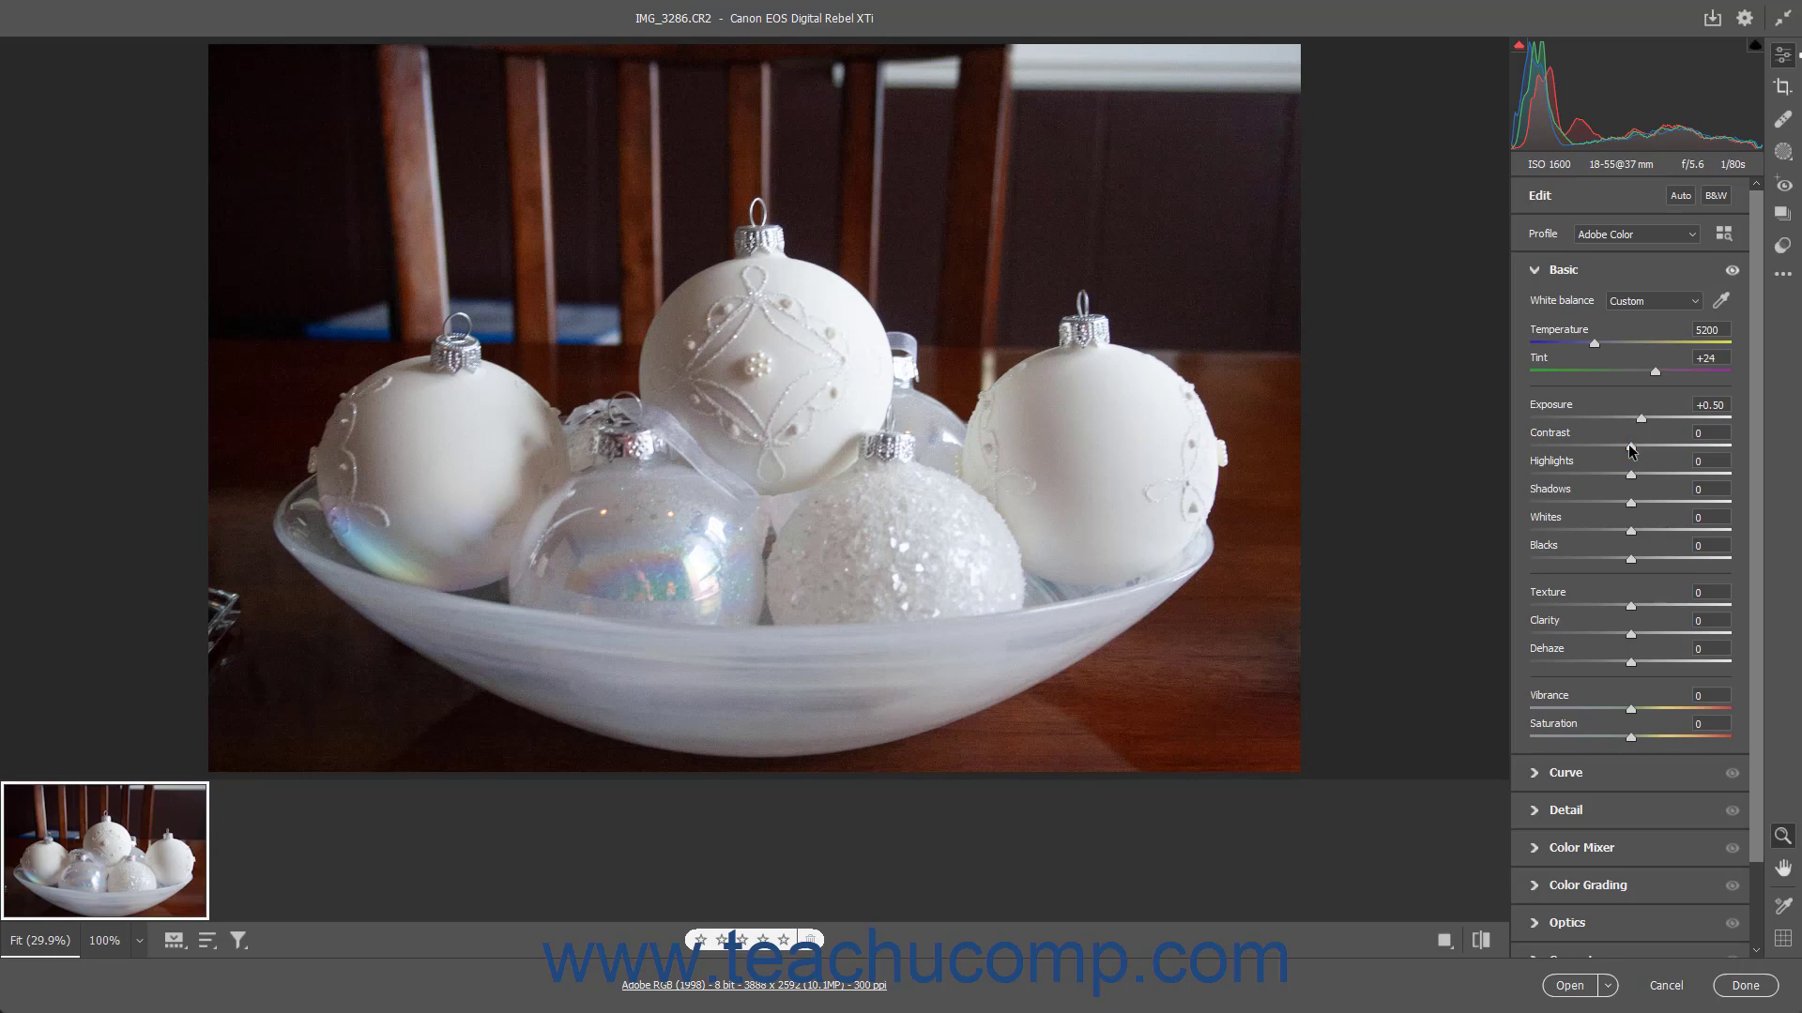
- Compare Contrast at -69 and +79, and set it to +12
{"action": "left_click_drag", "start_coordinate": [1630, 449], "coordinate": [1560, 454]}
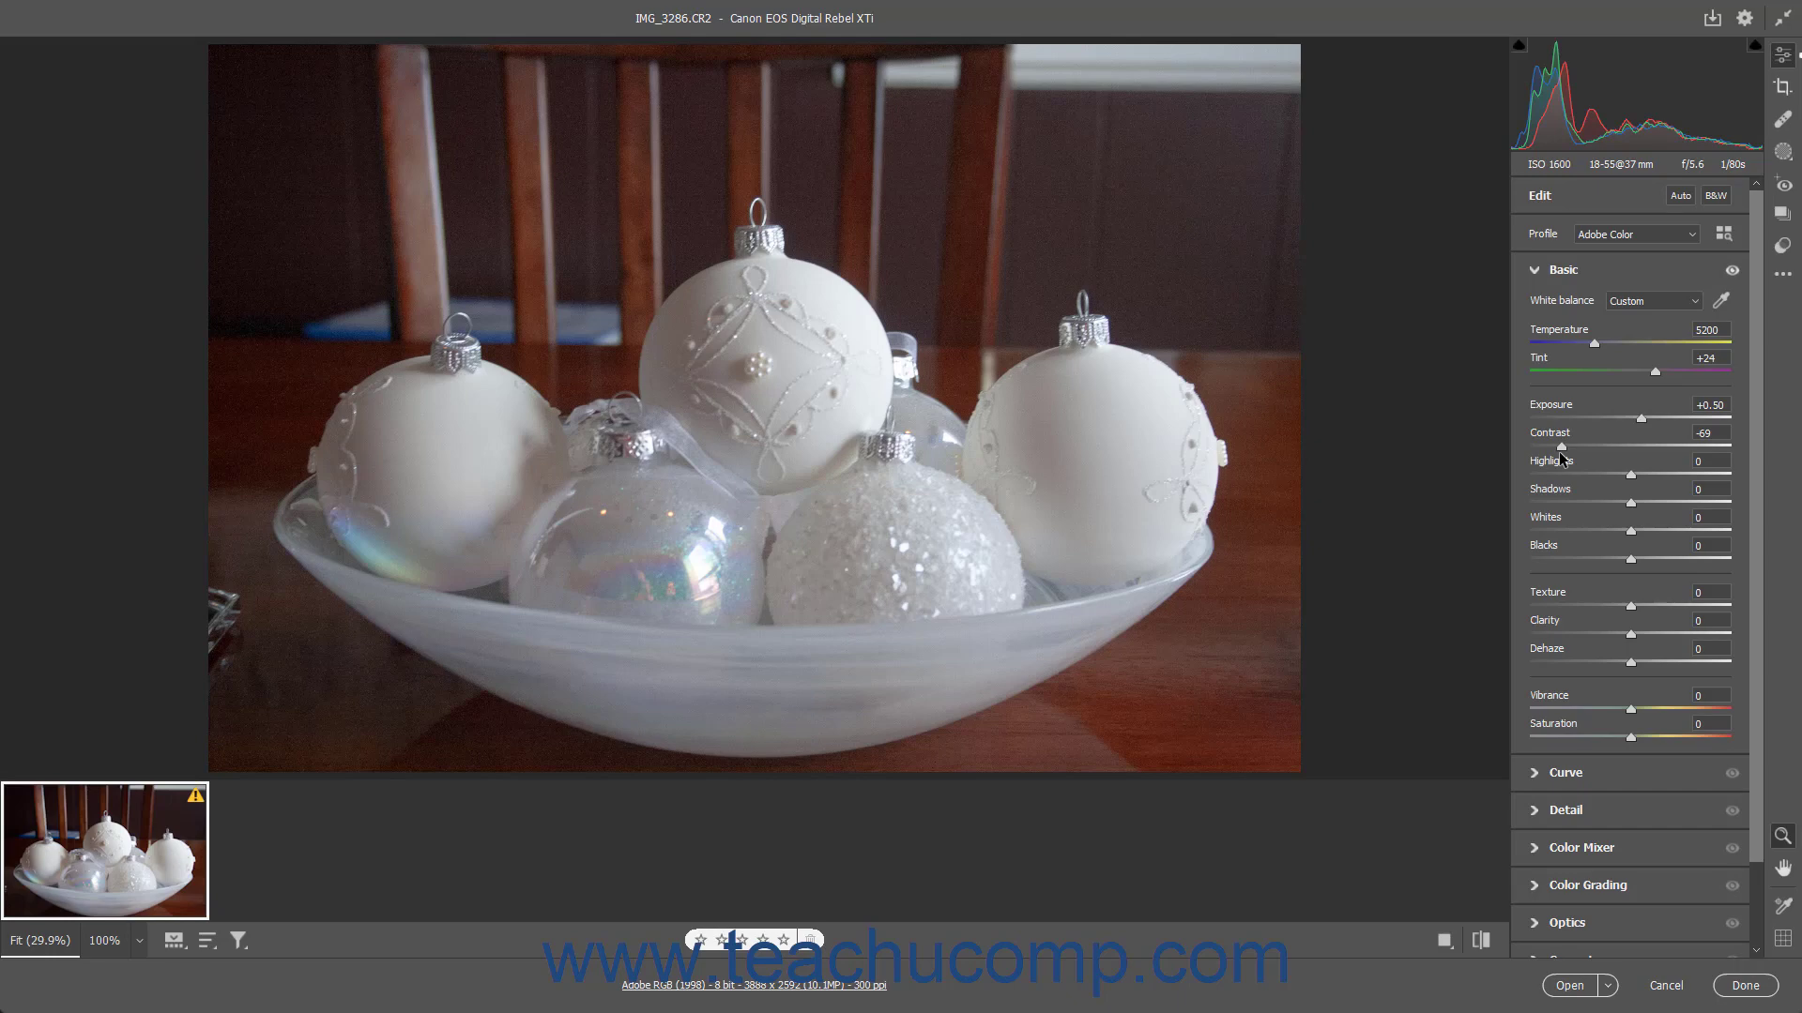
{"action": "left_click_drag", "start_coordinate": [1561, 456], "coordinate": [1710, 460]}
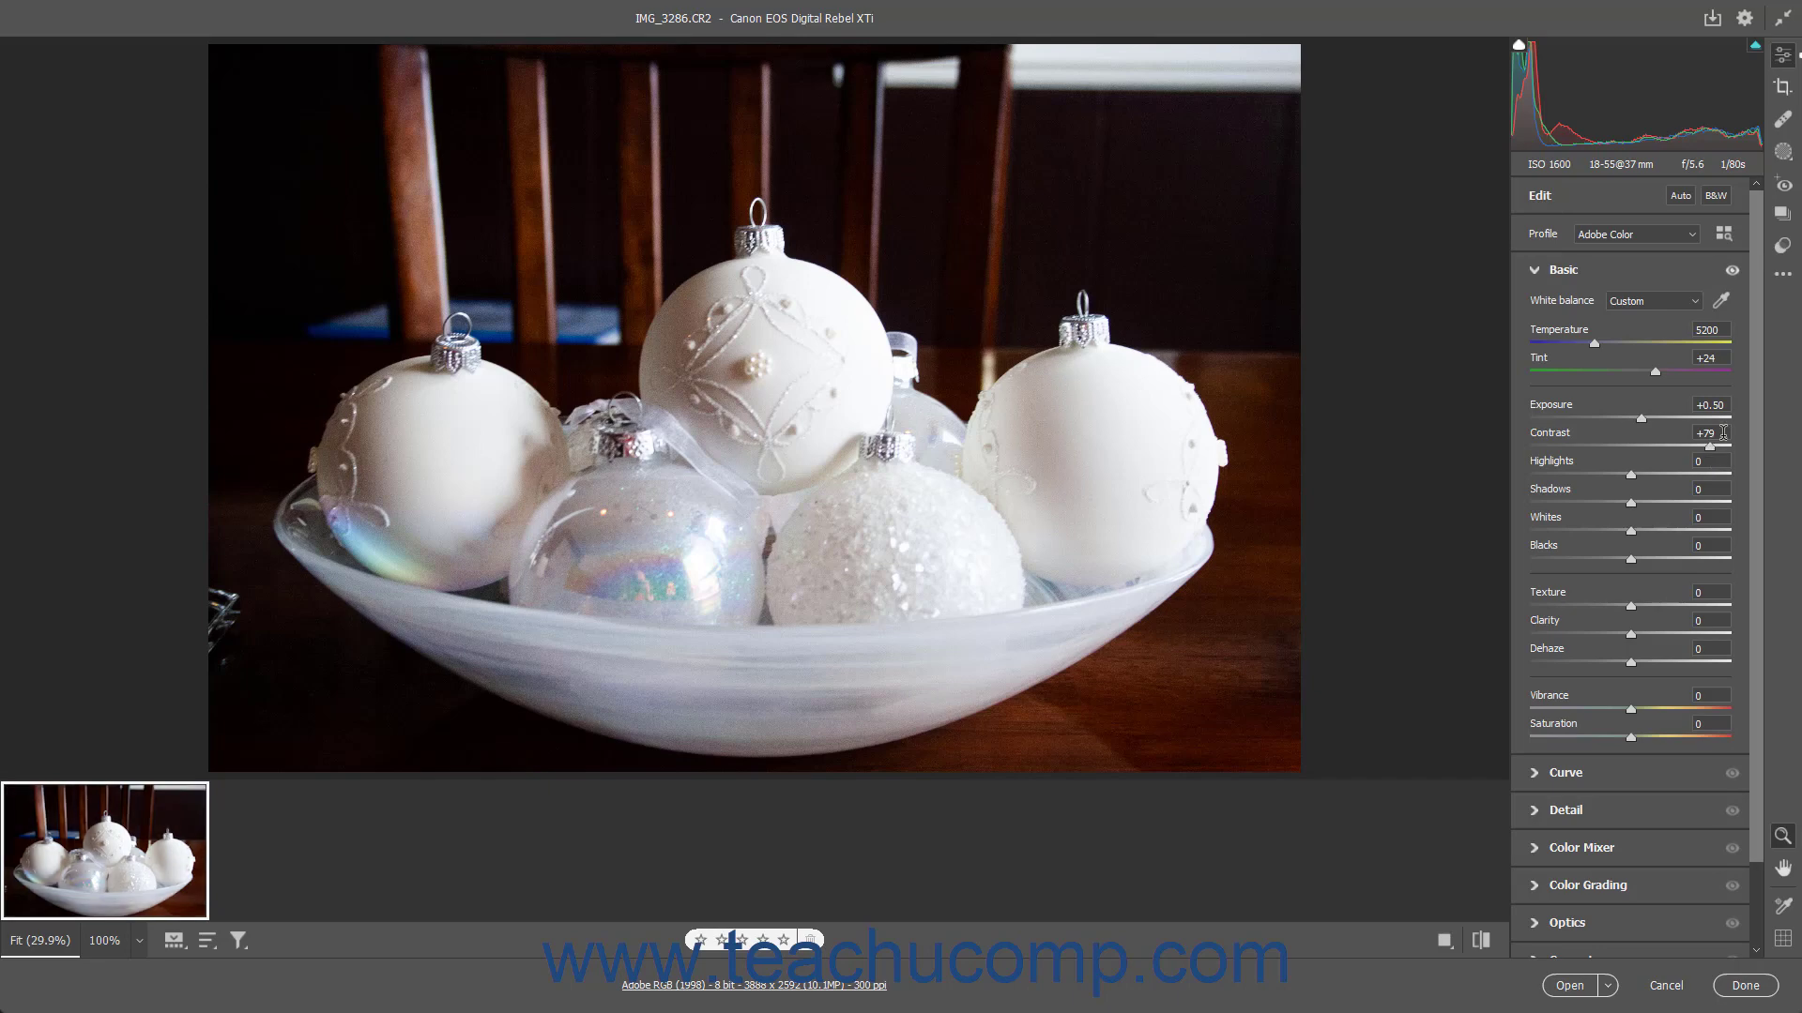
{"action": "key", "text": "BackSpace"}
{"action": "key", "text": "BackSpace"}
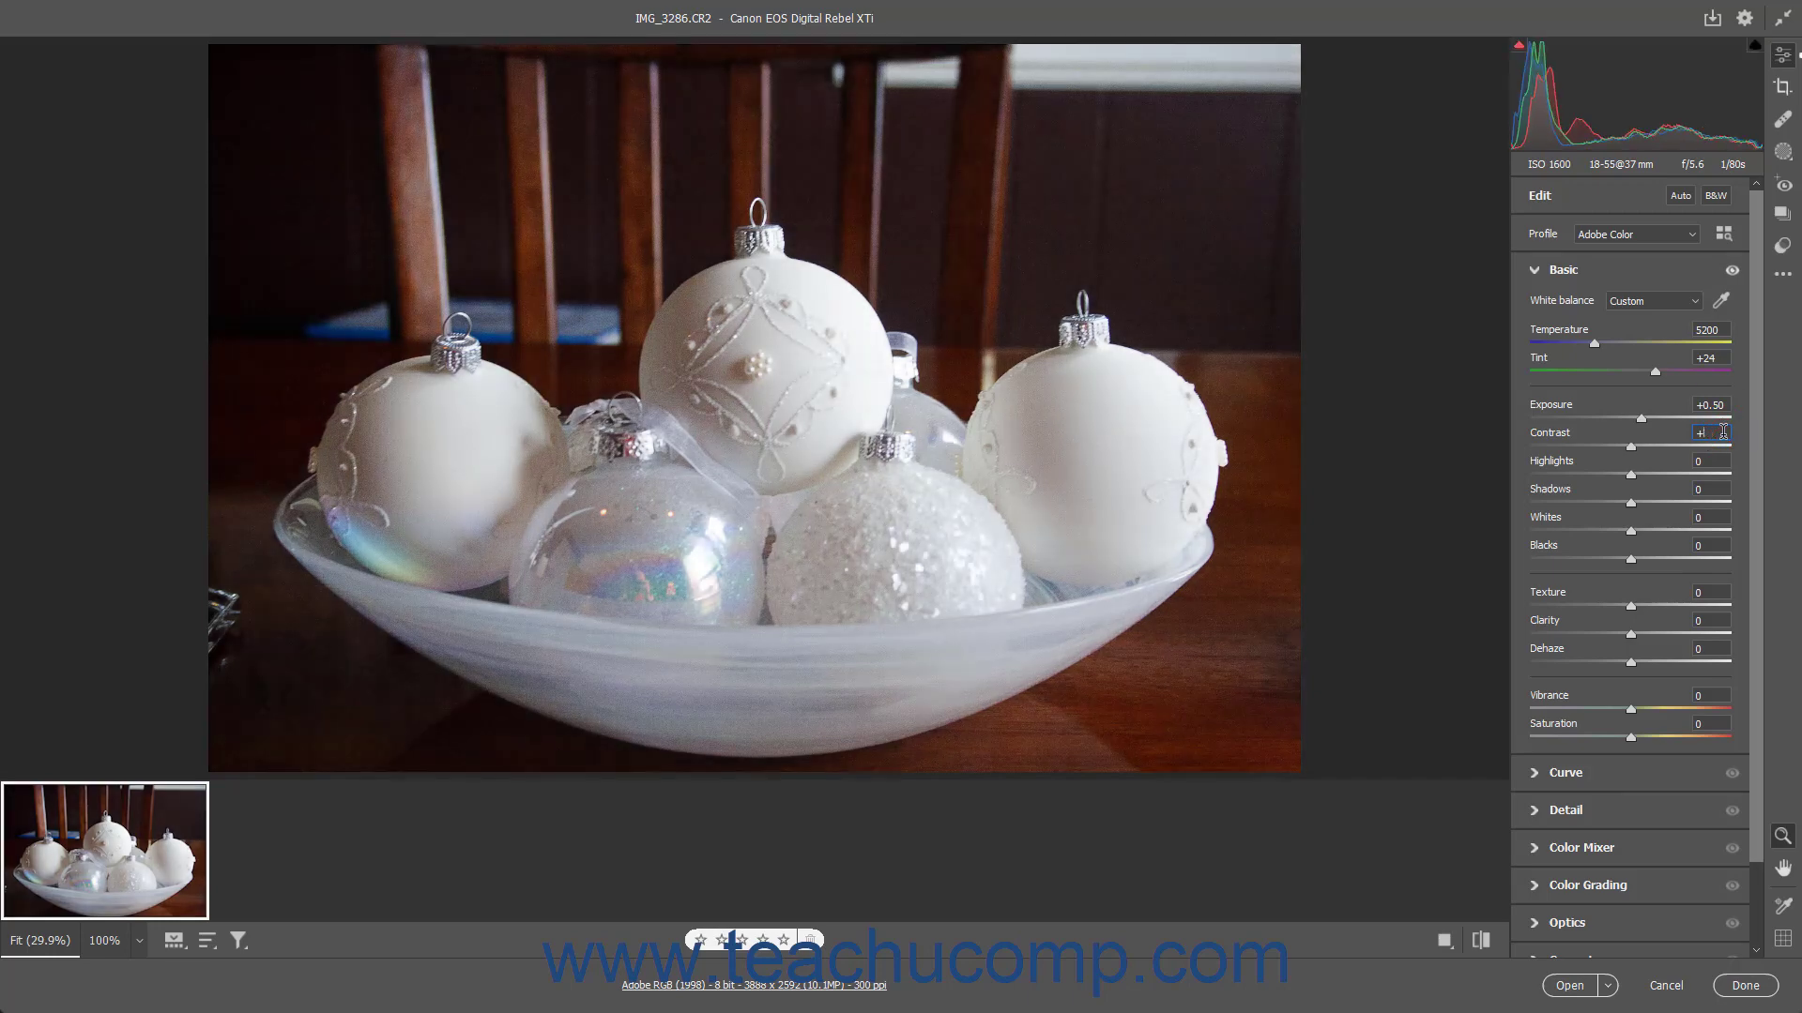
{"action": "type", "text": "12"}
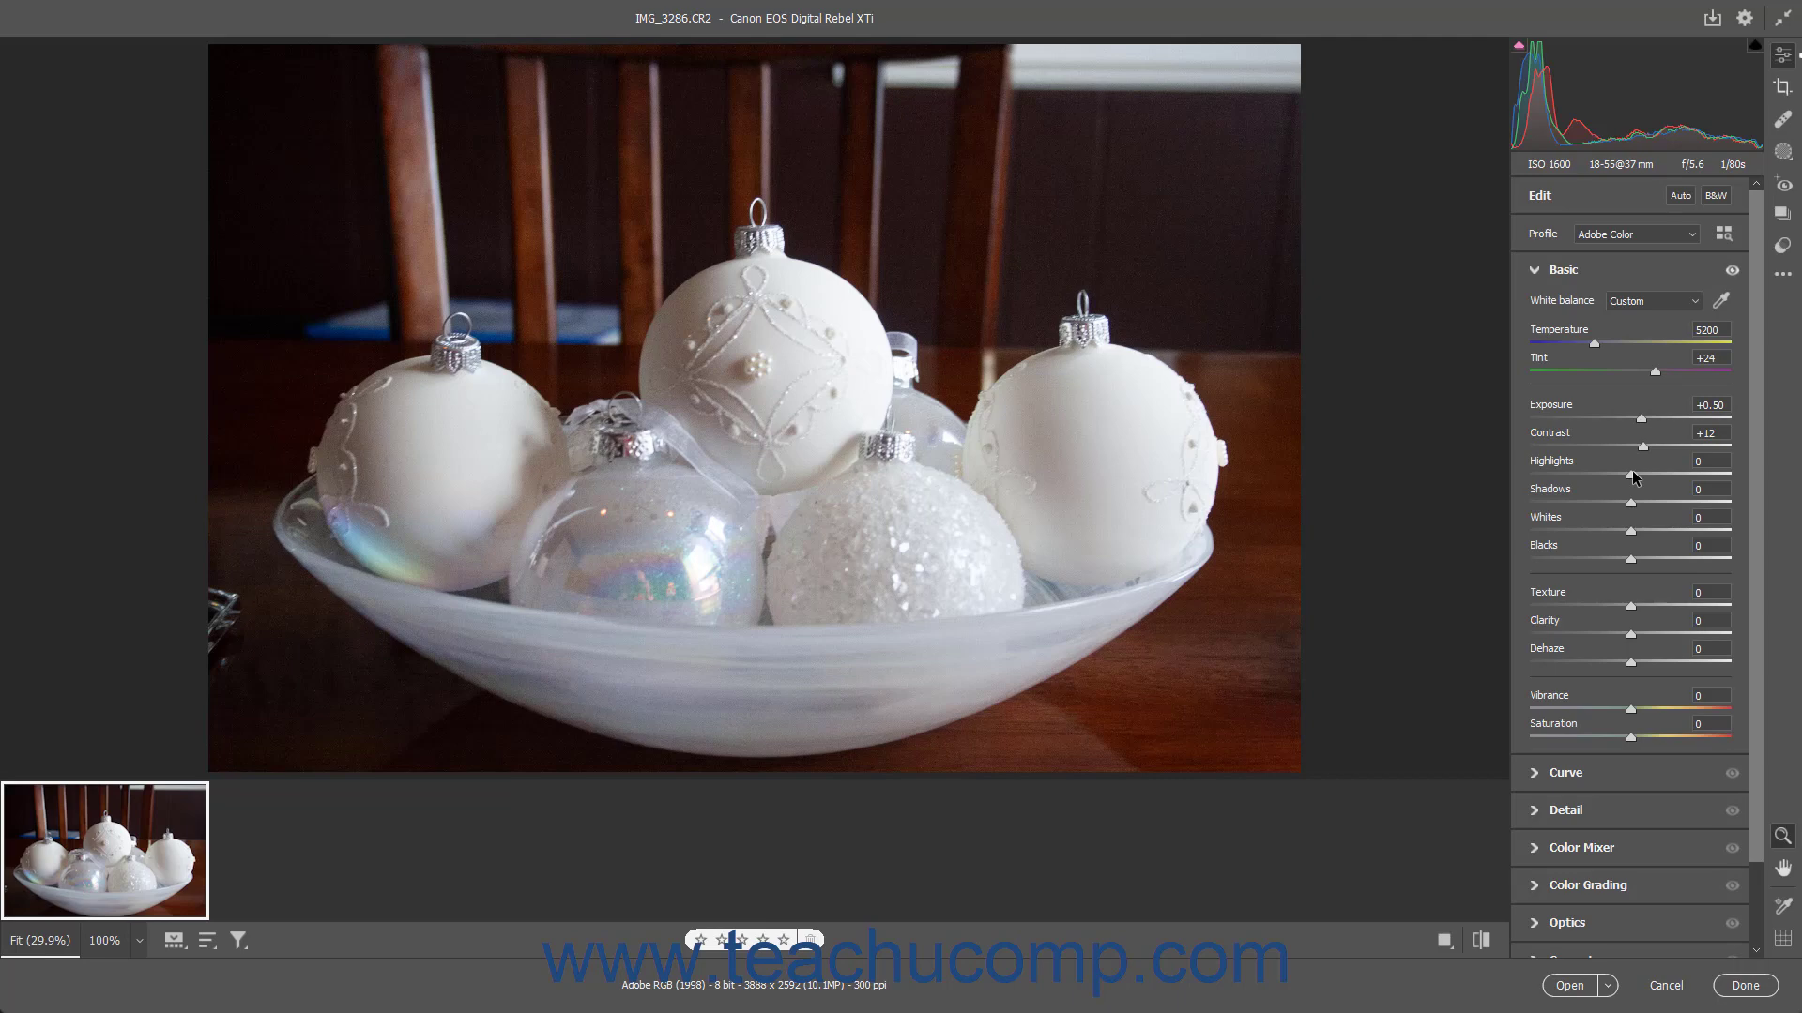
- Set Highlights to -50 and Shadows to +42, testing the extremes of each adjustment
{"action": "left_click_drag", "start_coordinate": [1632, 477], "coordinate": [1536, 498]}
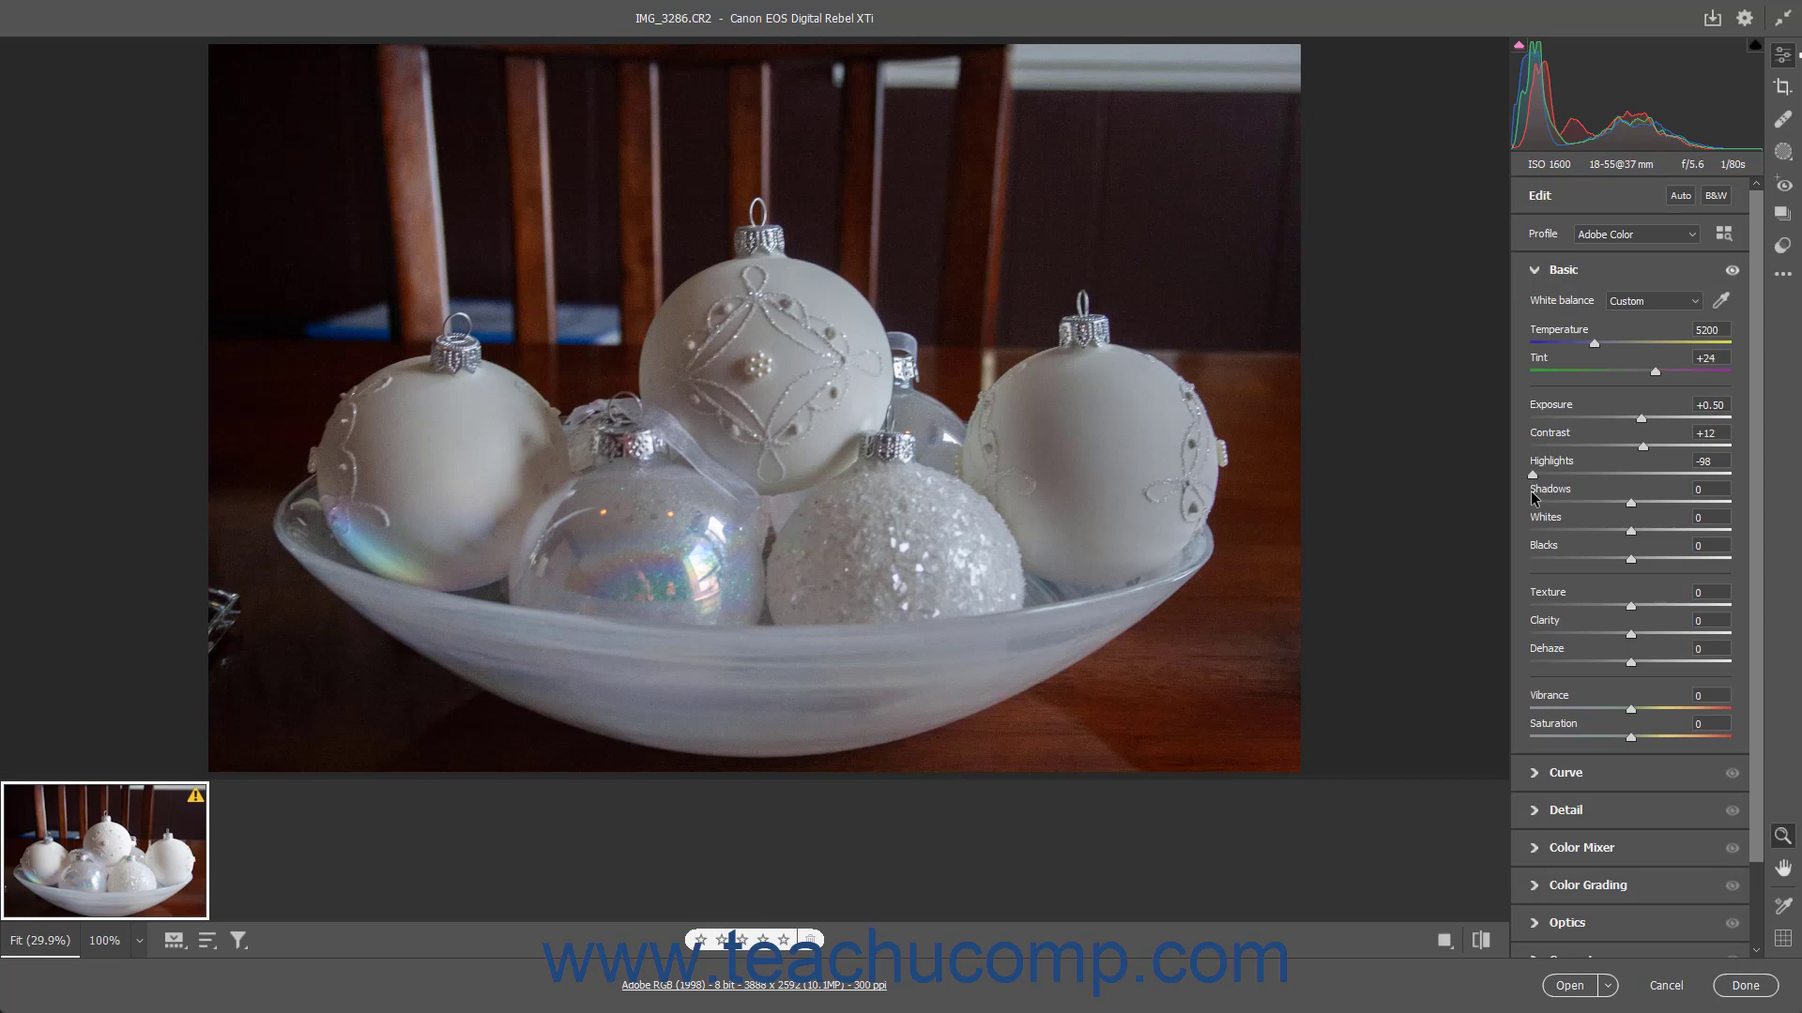
{"action": "left_click_drag", "start_coordinate": [1535, 498], "coordinate": [1726, 477]}
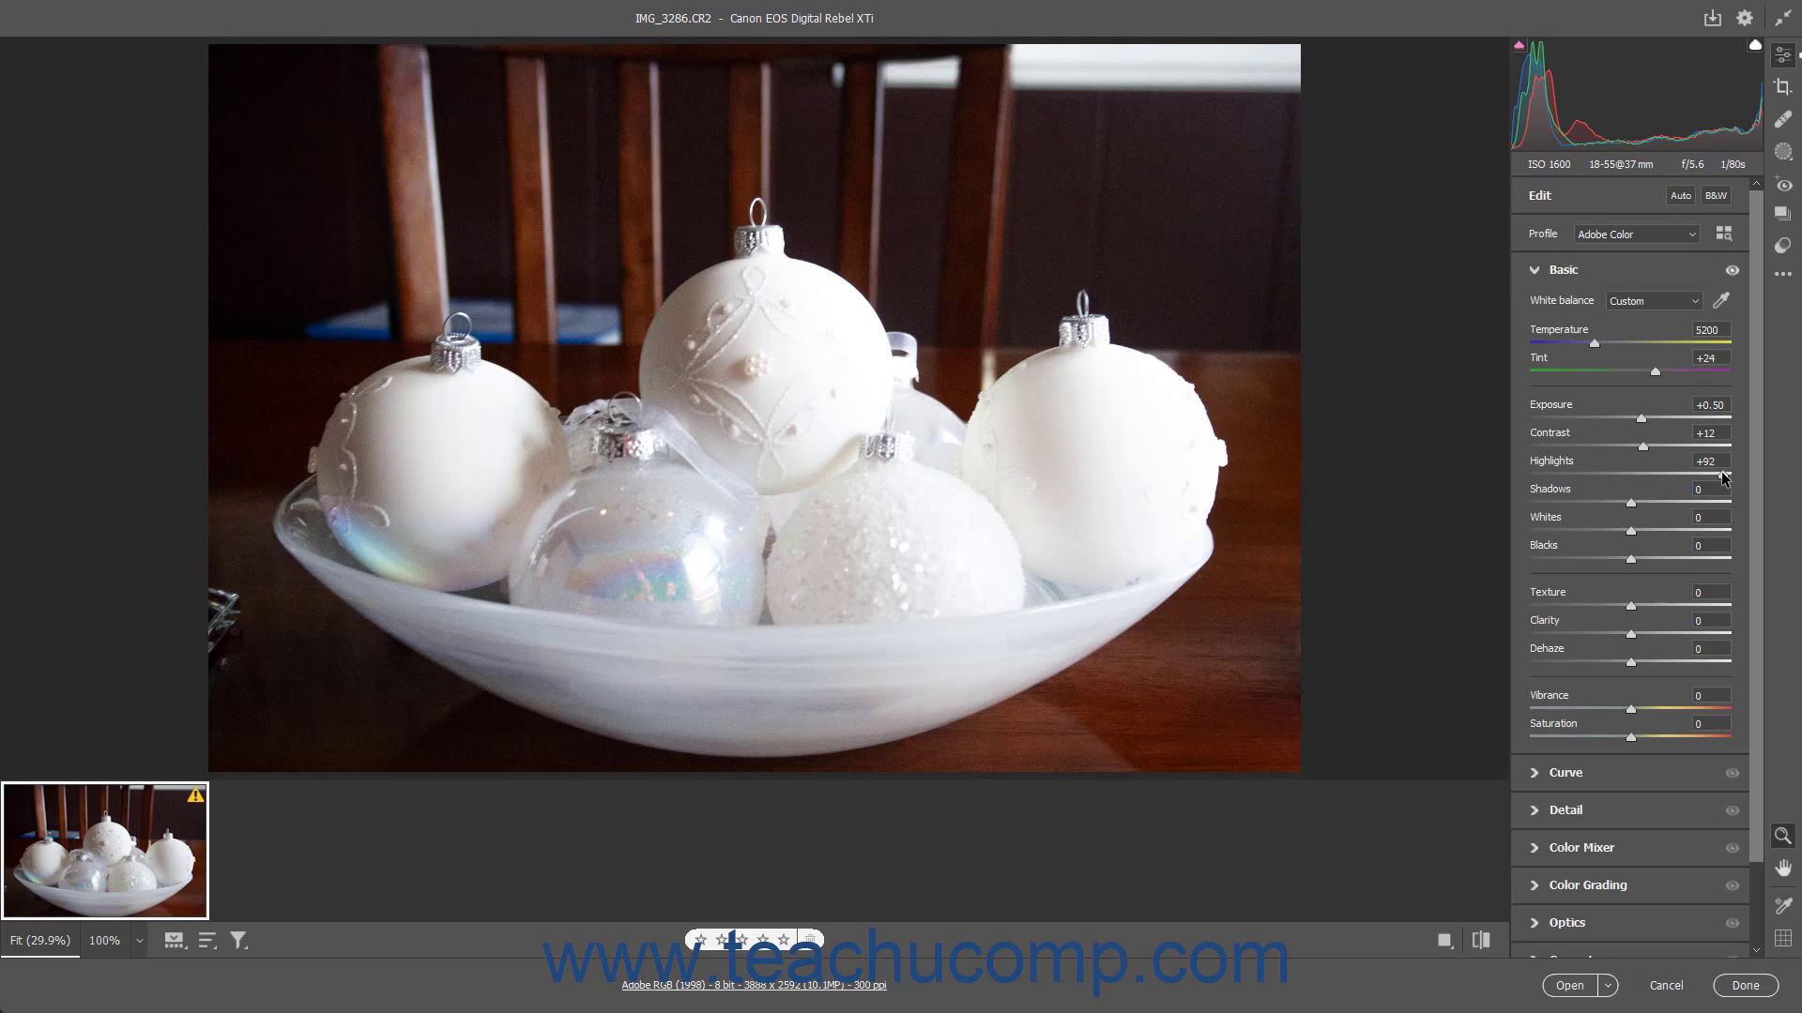
{"action": "left_click_drag", "start_coordinate": [1717, 471], "coordinate": [1580, 475]}
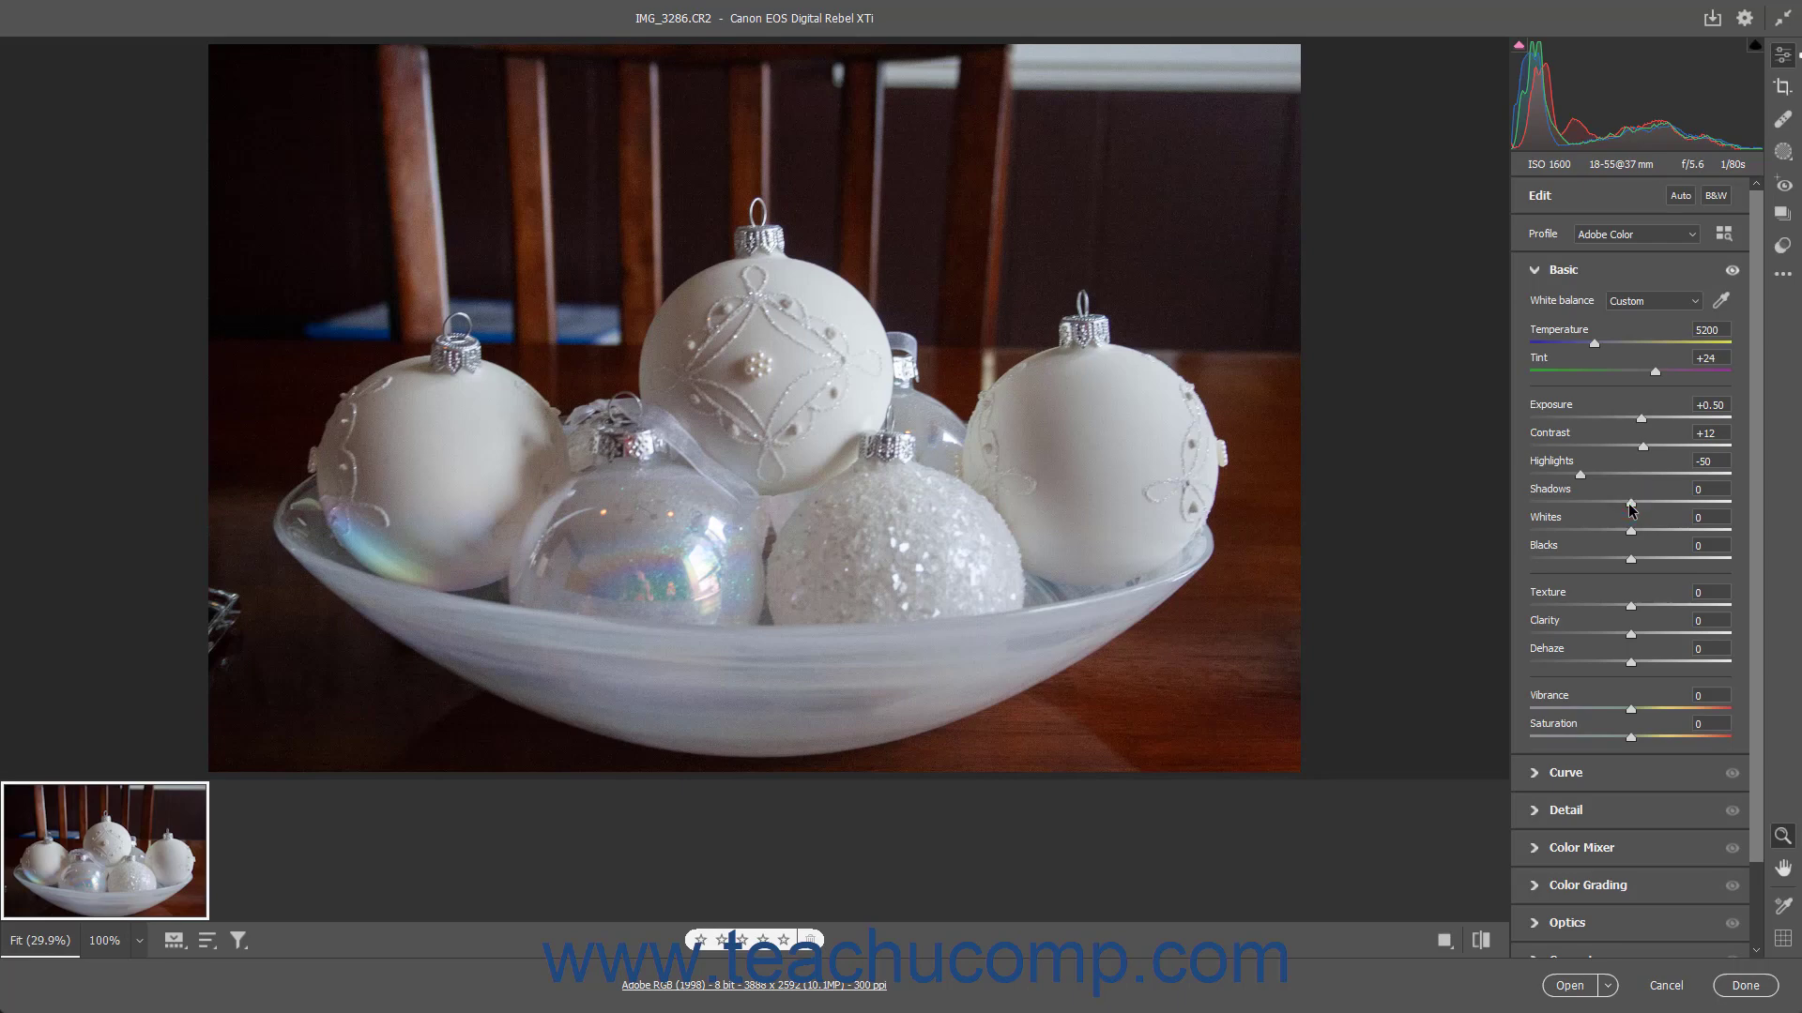
{"action": "left_click_drag", "start_coordinate": [1631, 510], "coordinate": [1728, 507]}
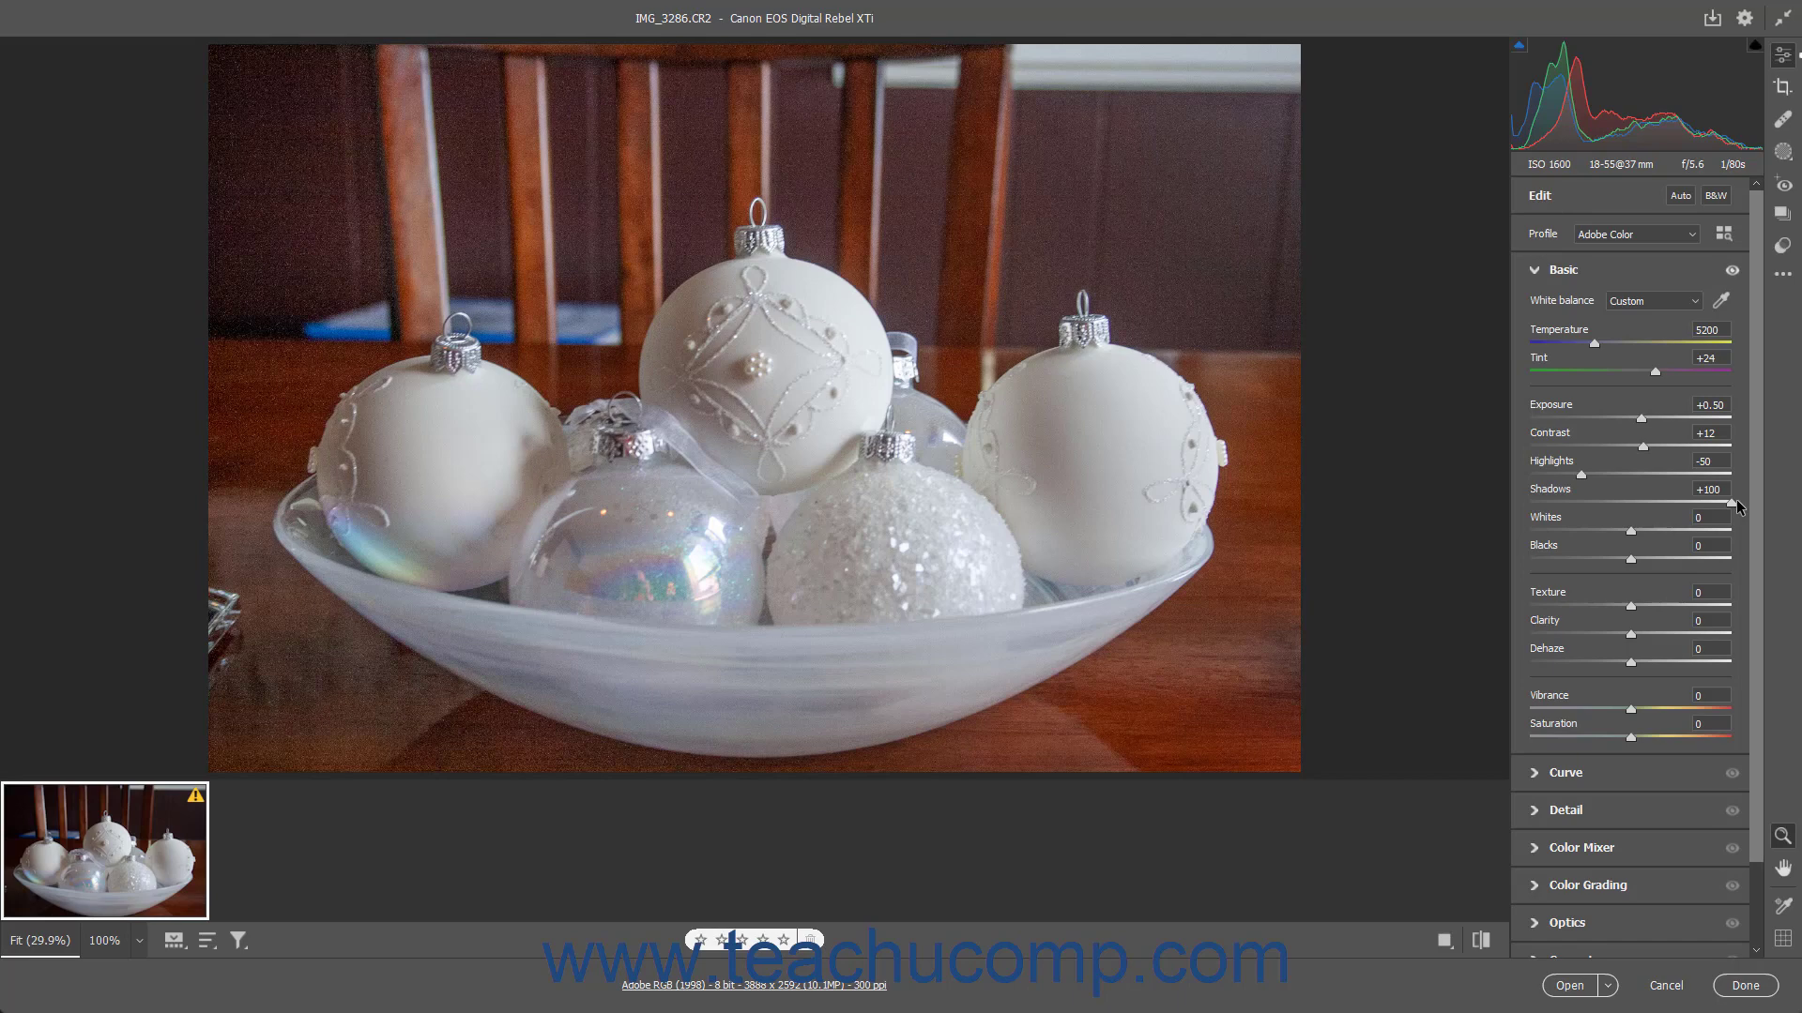
{"action": "left_click_drag", "start_coordinate": [1732, 499], "coordinate": [1671, 506]}
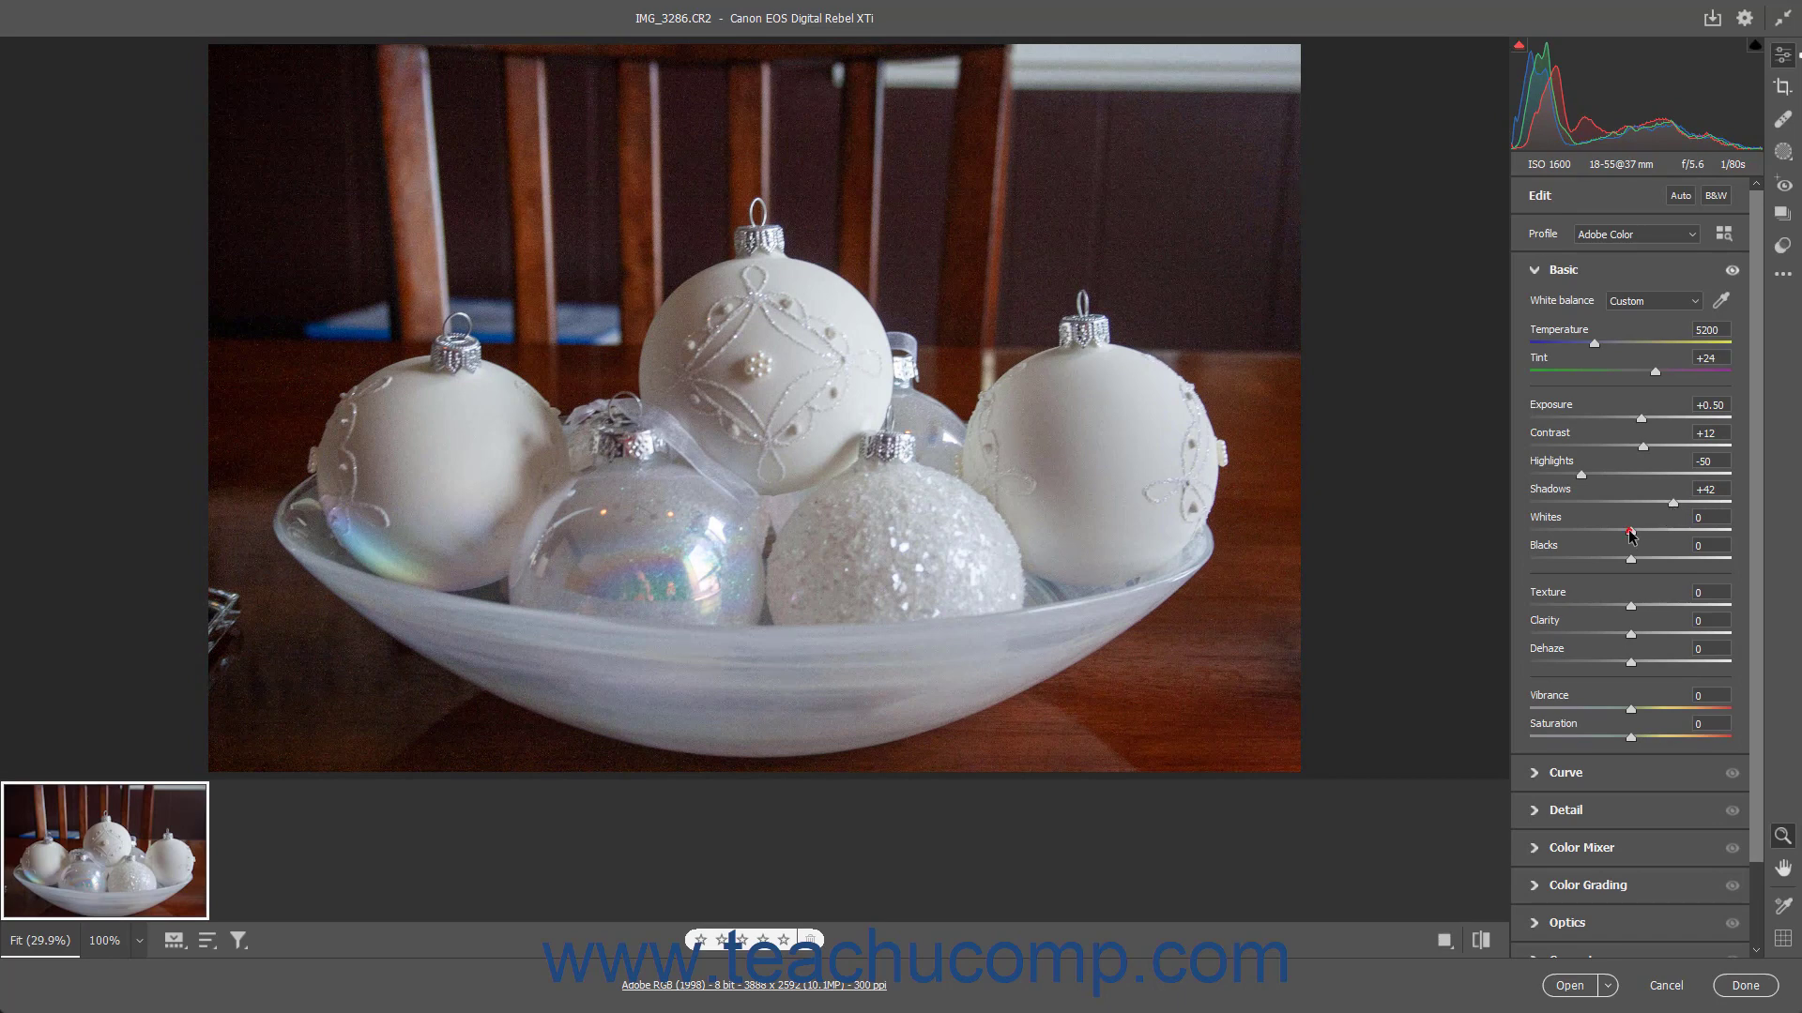
- Set Whites to +31 and Blacks to -11, testing stronger values of each adjustment
{"action": "left_click_drag", "start_coordinate": [1637, 535], "coordinate": [1570, 534]}
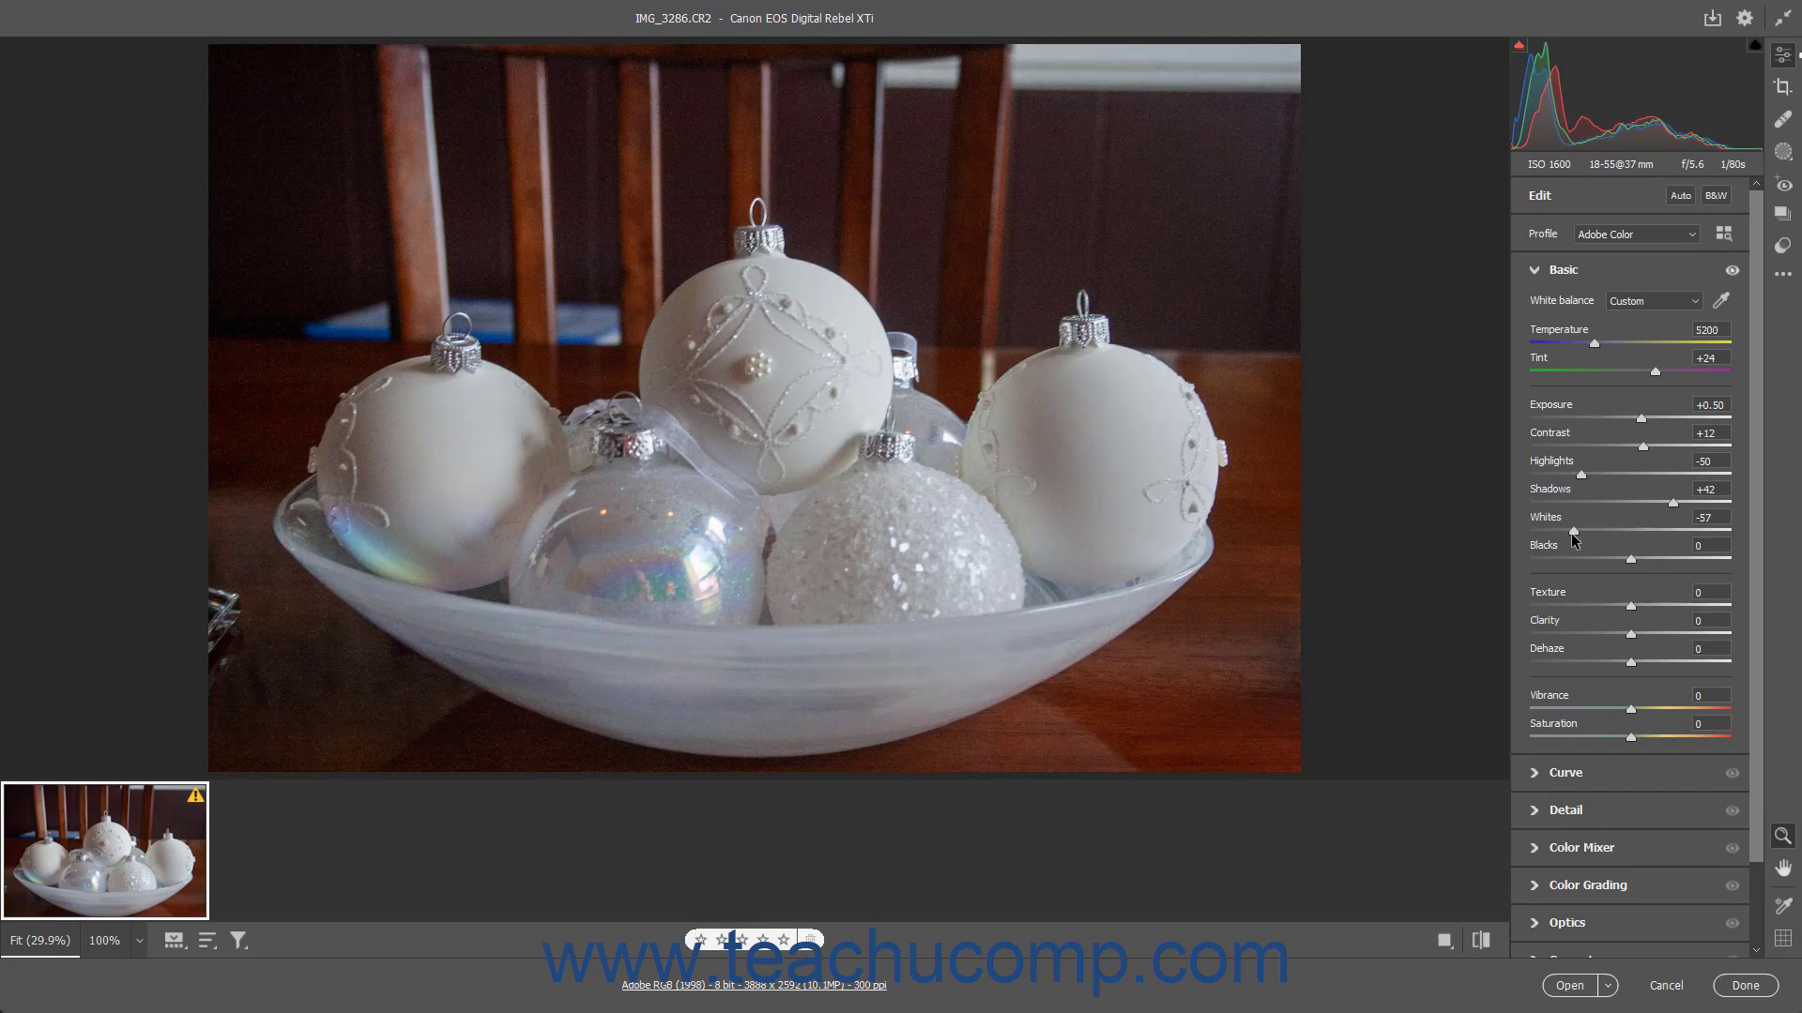
{"action": "left_click_drag", "start_coordinate": [1571, 533], "coordinate": [1708, 533]}
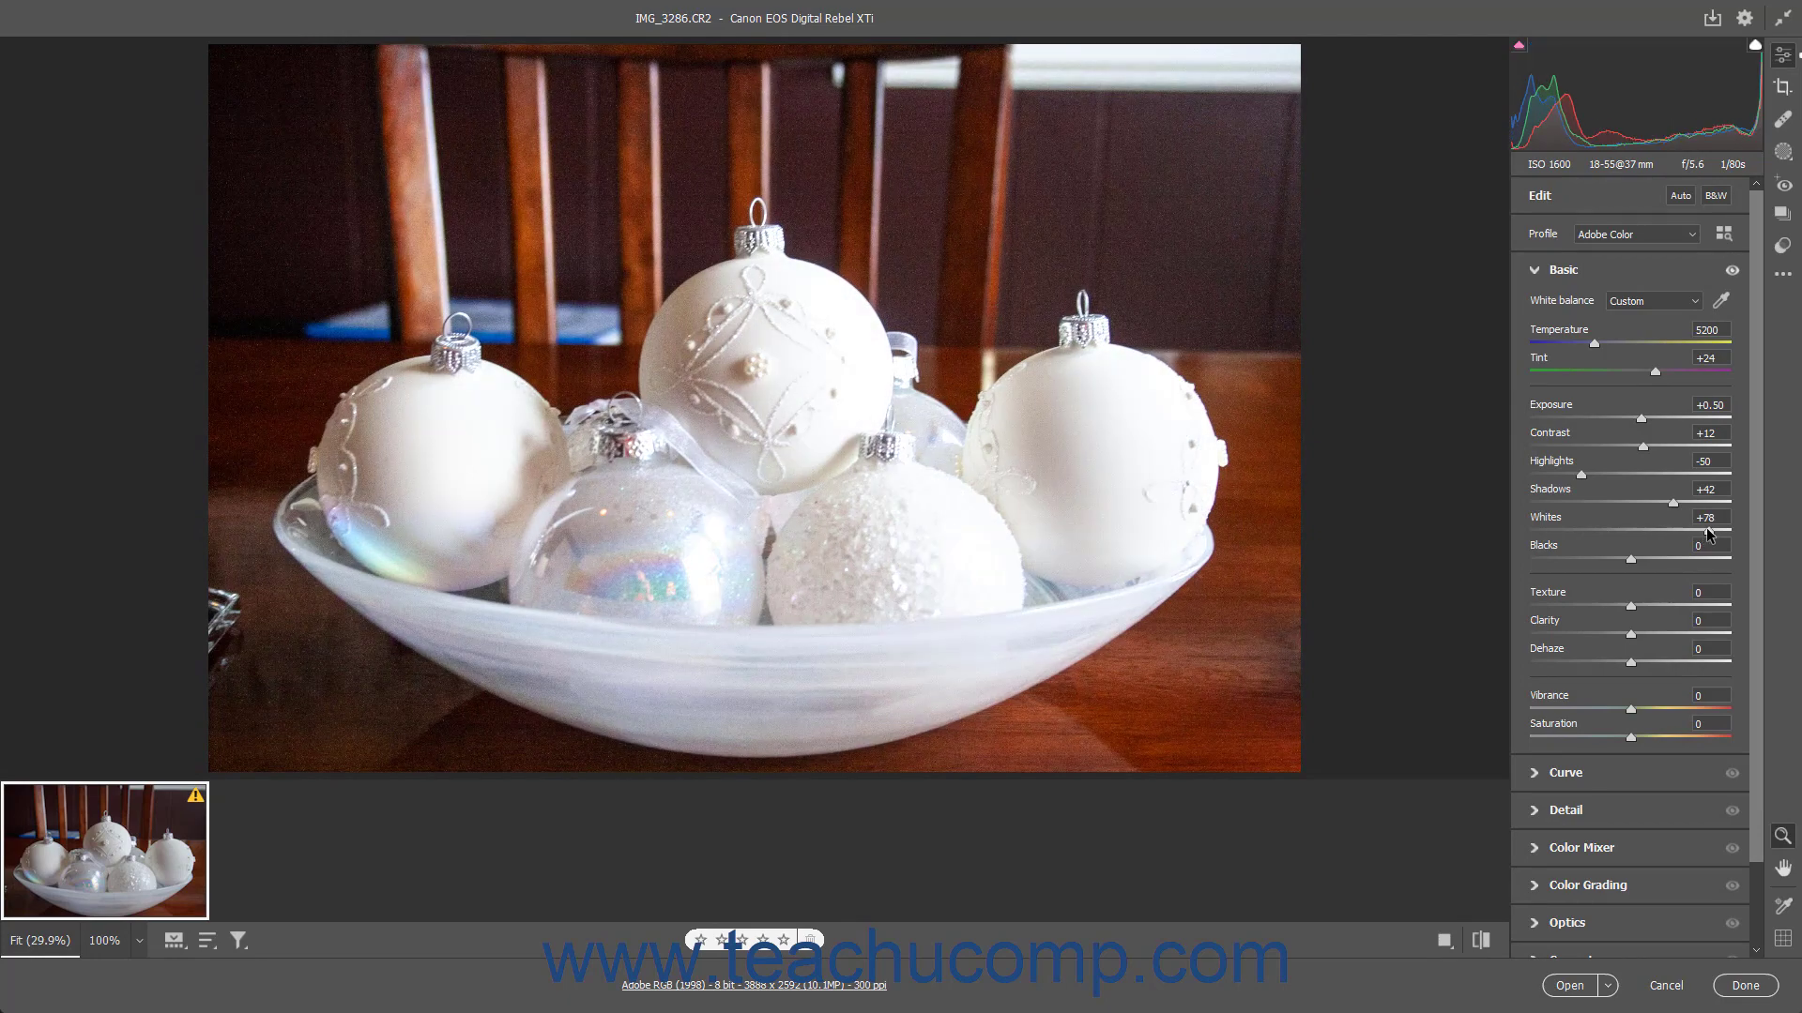
{"action": "left_click_drag", "start_coordinate": [1708, 533], "coordinate": [1659, 527]}
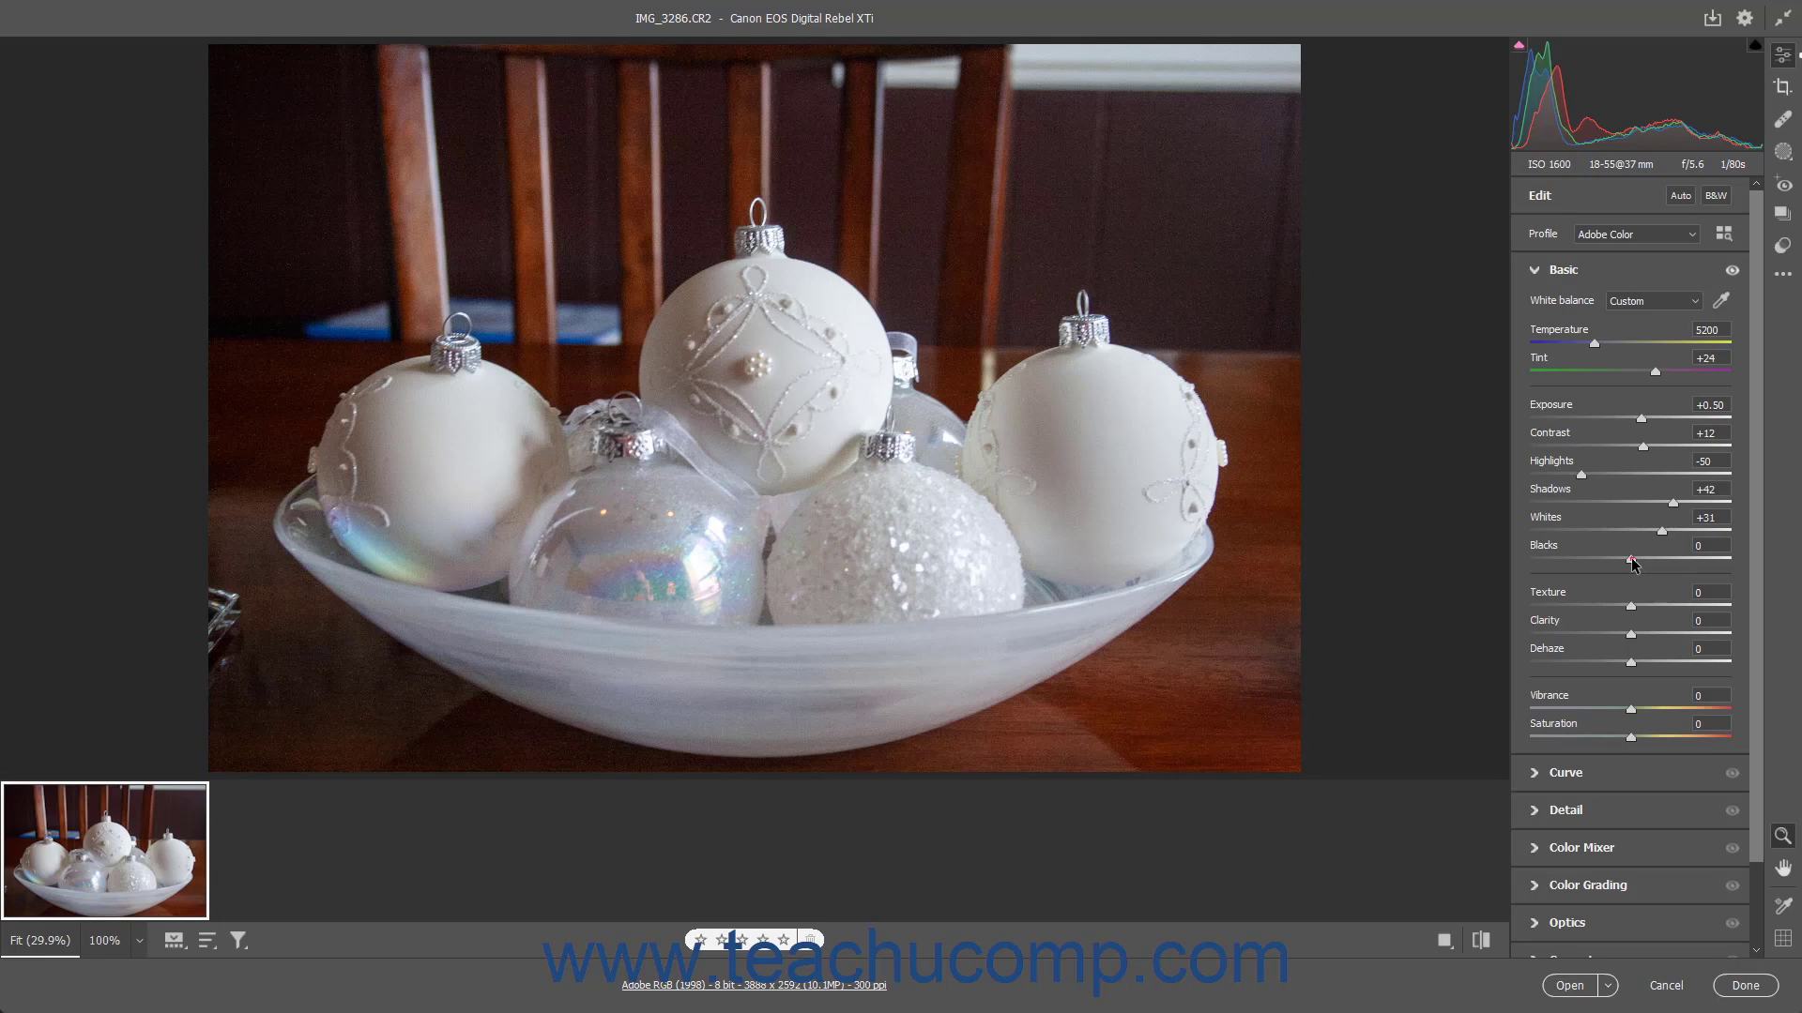
{"action": "left_click", "coordinate": [1631, 559]}
{"action": "left_click_drag", "start_coordinate": [1631, 557], "coordinate": [1691, 558]}
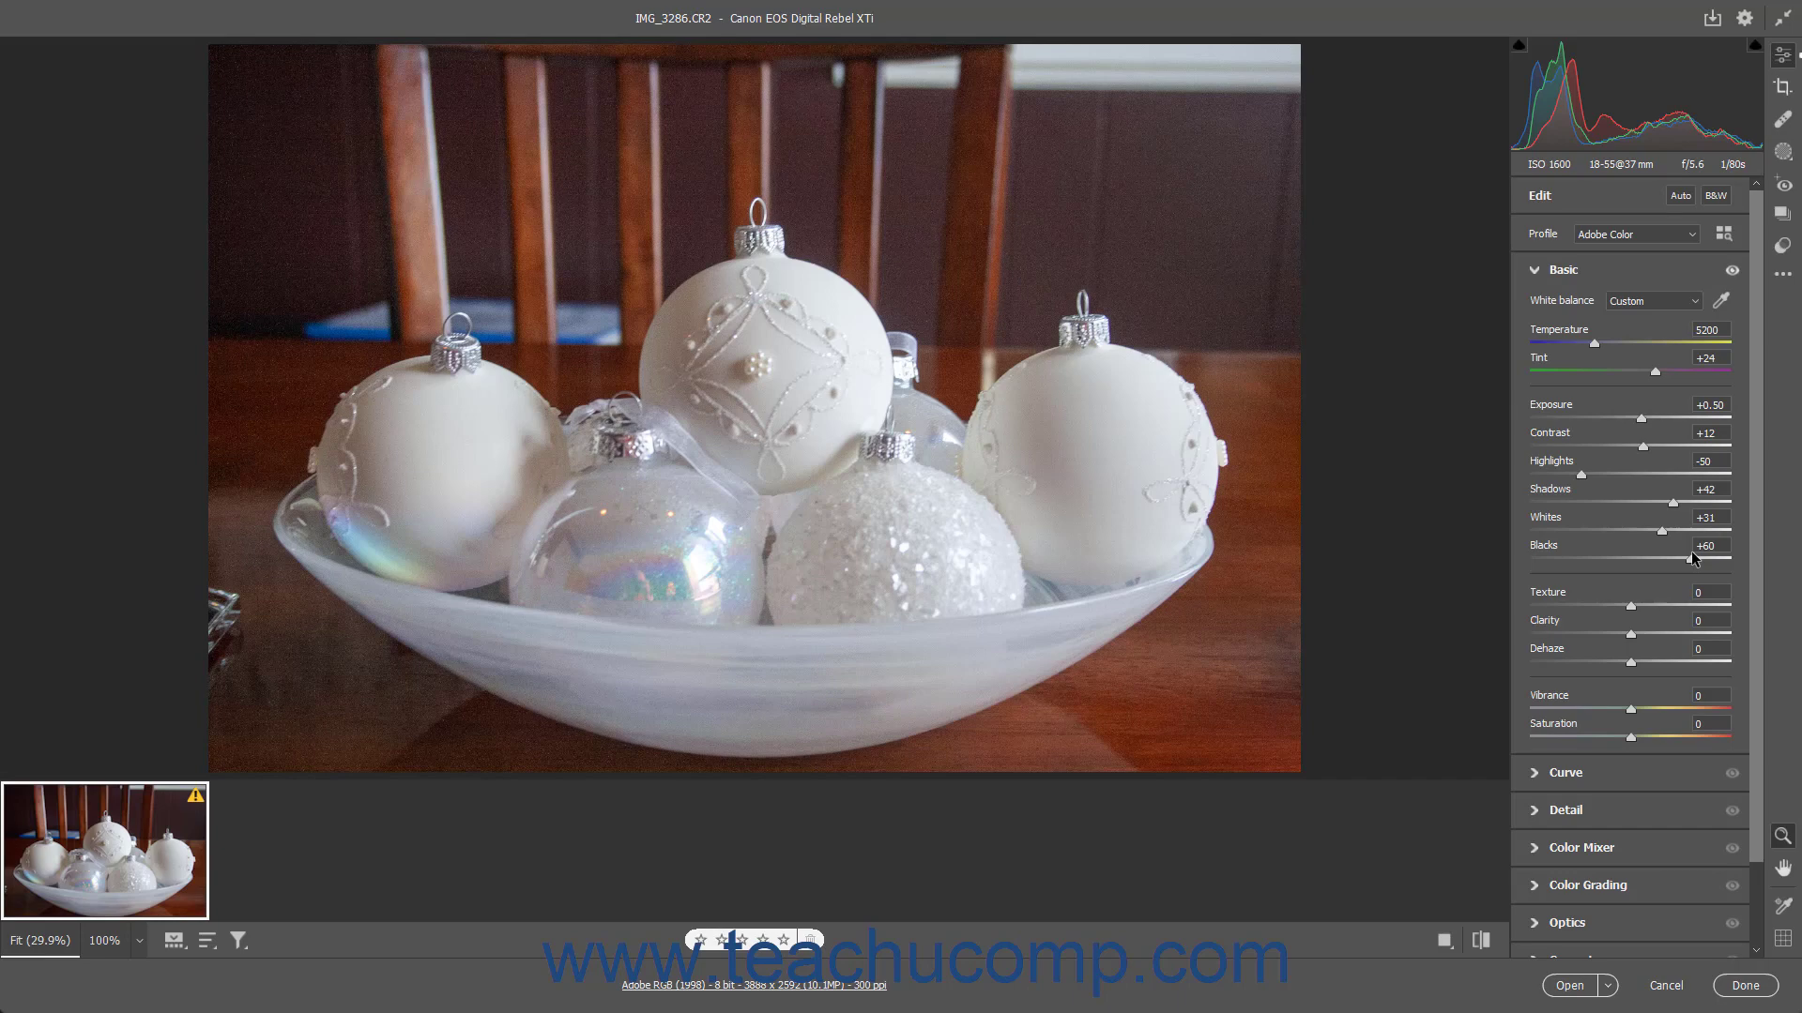
{"action": "left_click_drag", "start_coordinate": [1691, 552], "coordinate": [1627, 556]}
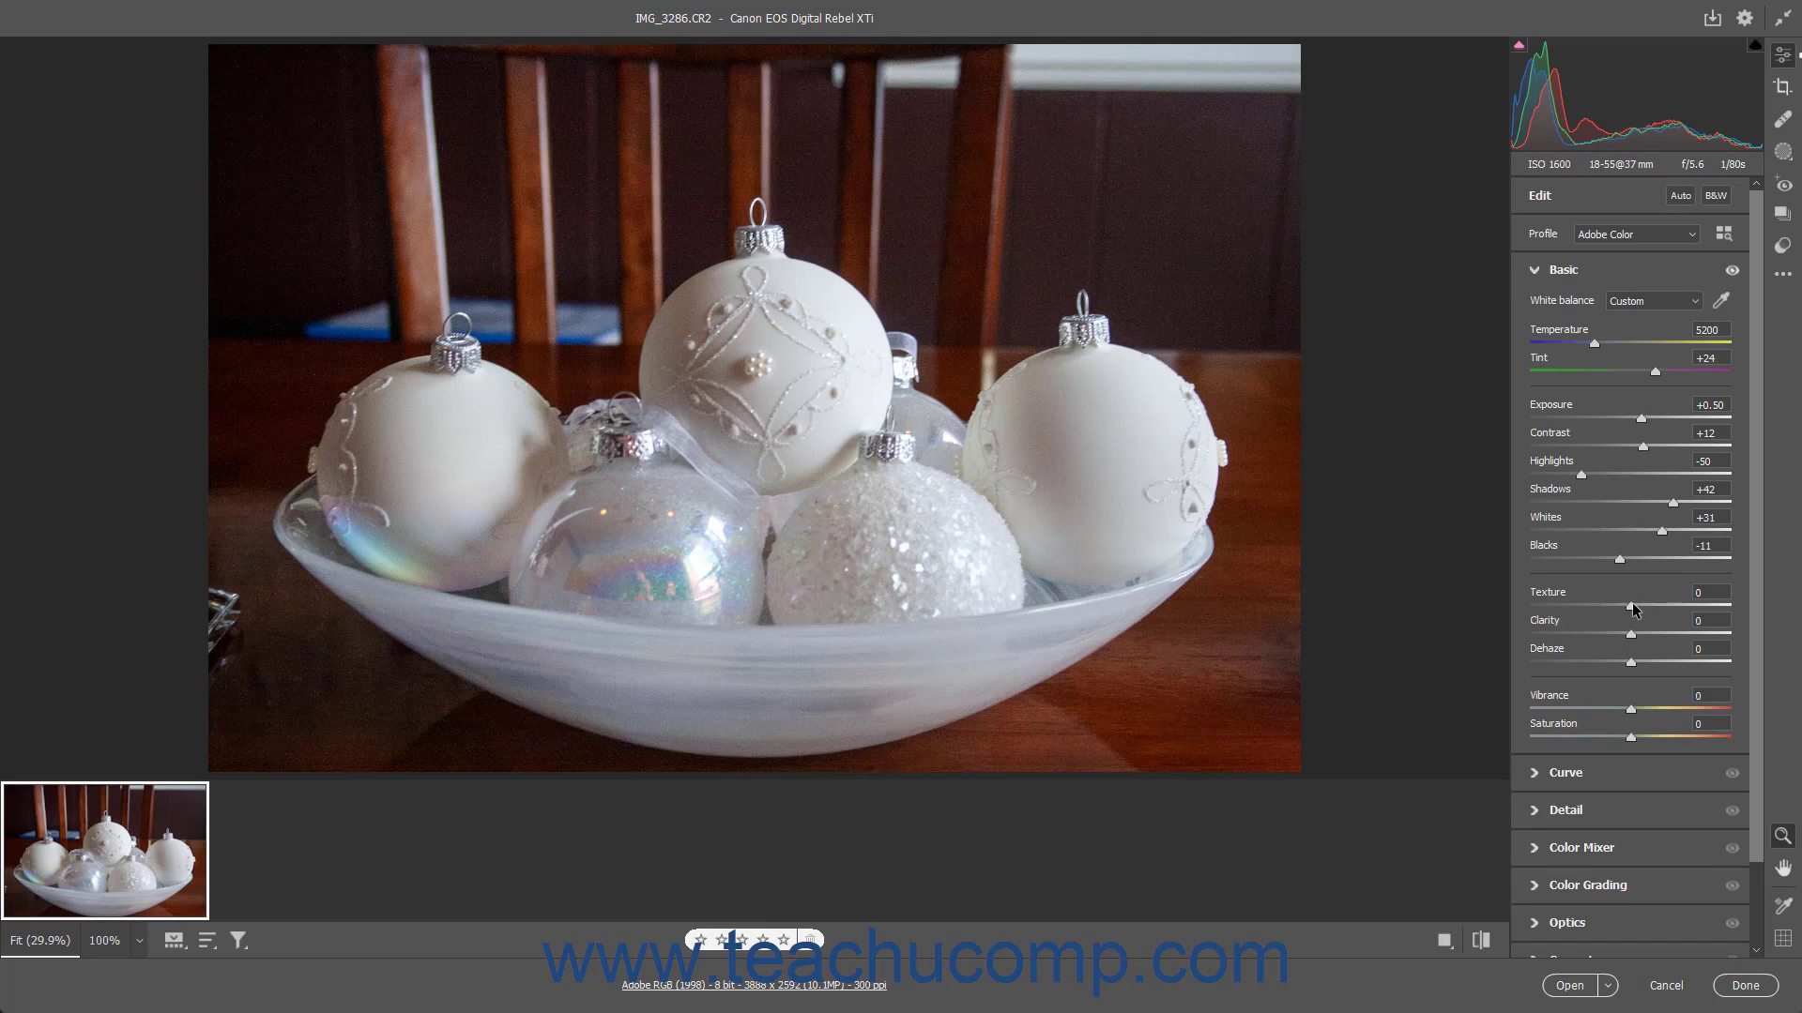
- Soften fine detail with Texture at -40 and strengthen local contrast with Clarity at +22
{"action": "left_click_drag", "start_coordinate": [1632, 608], "coordinate": [1590, 608]}
{"action": "mouse_move", "coordinate": [1637, 635]}
{"action": "left_mouse_down"}
{"action": "mouse_move", "coordinate": [1681, 637]}
{"action": "mouse_move", "coordinate": [1589, 634]}
{"action": "mouse_move", "coordinate": [1657, 634]}
{"action": "left_mouse_up"}
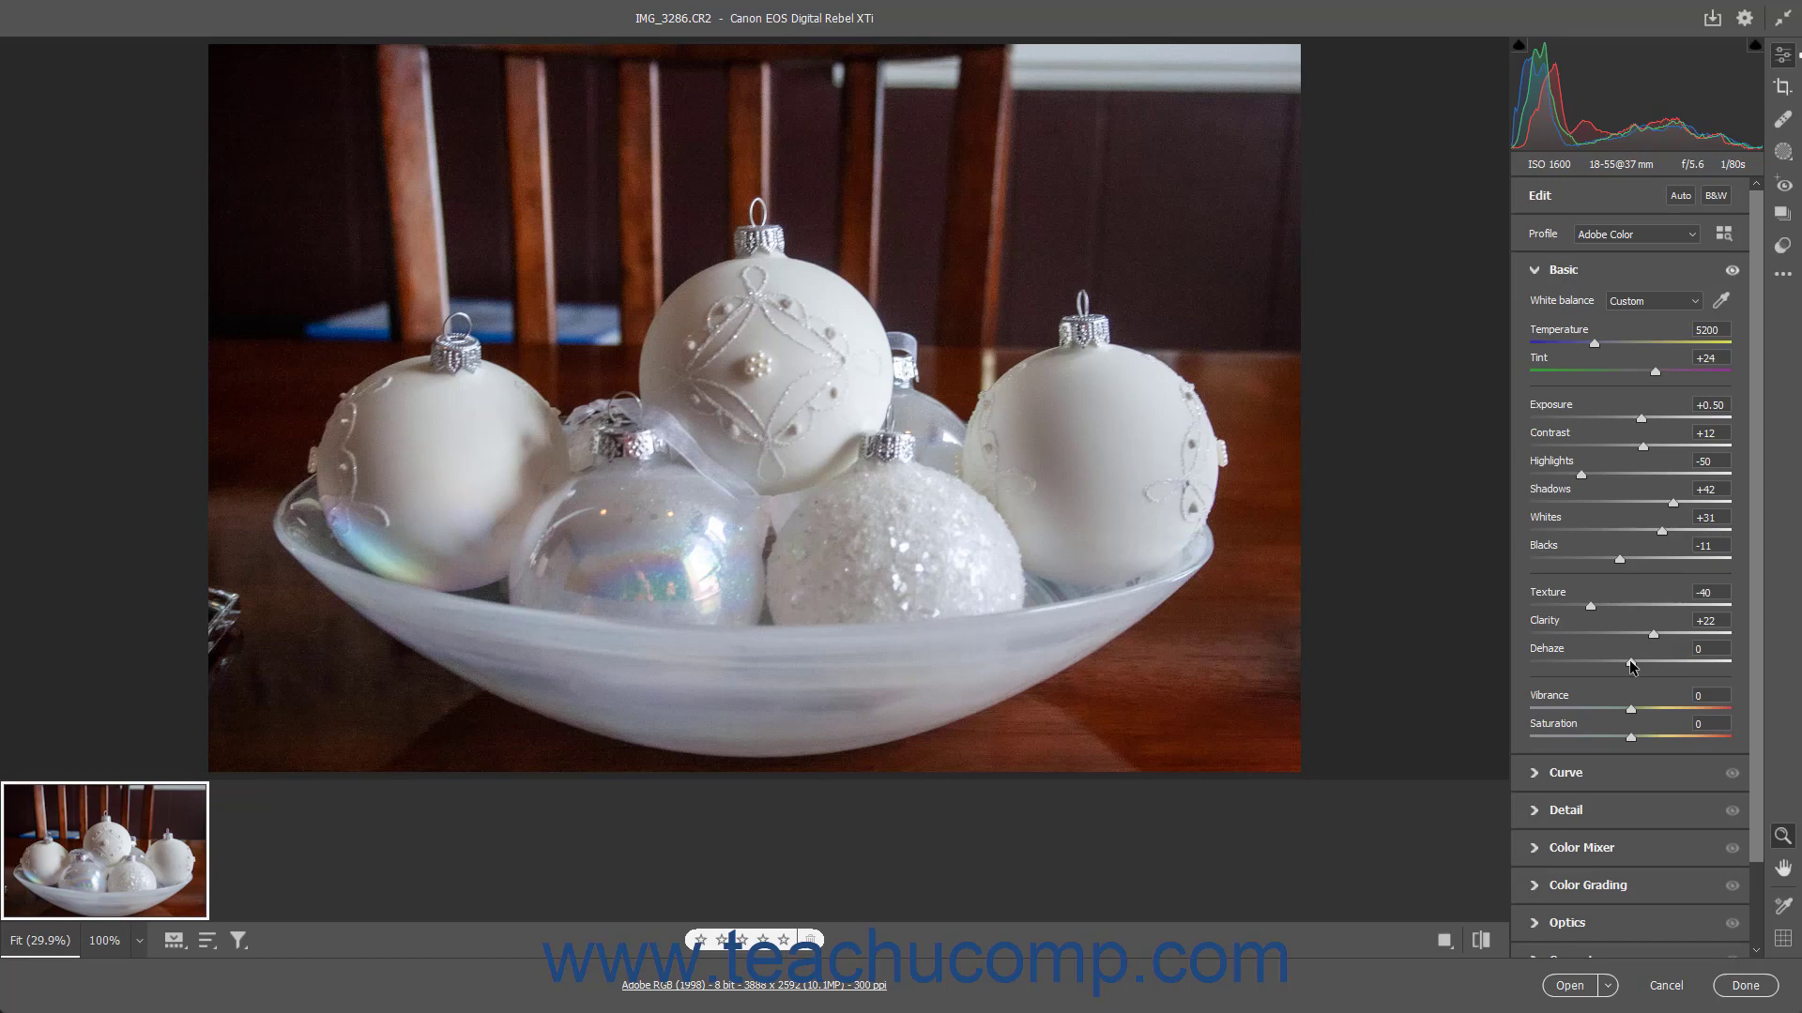
- Try Dehaze at +41 and -47, and return it to 0
{"action": "left_click_drag", "start_coordinate": [1629, 661], "coordinate": [1671, 663]}
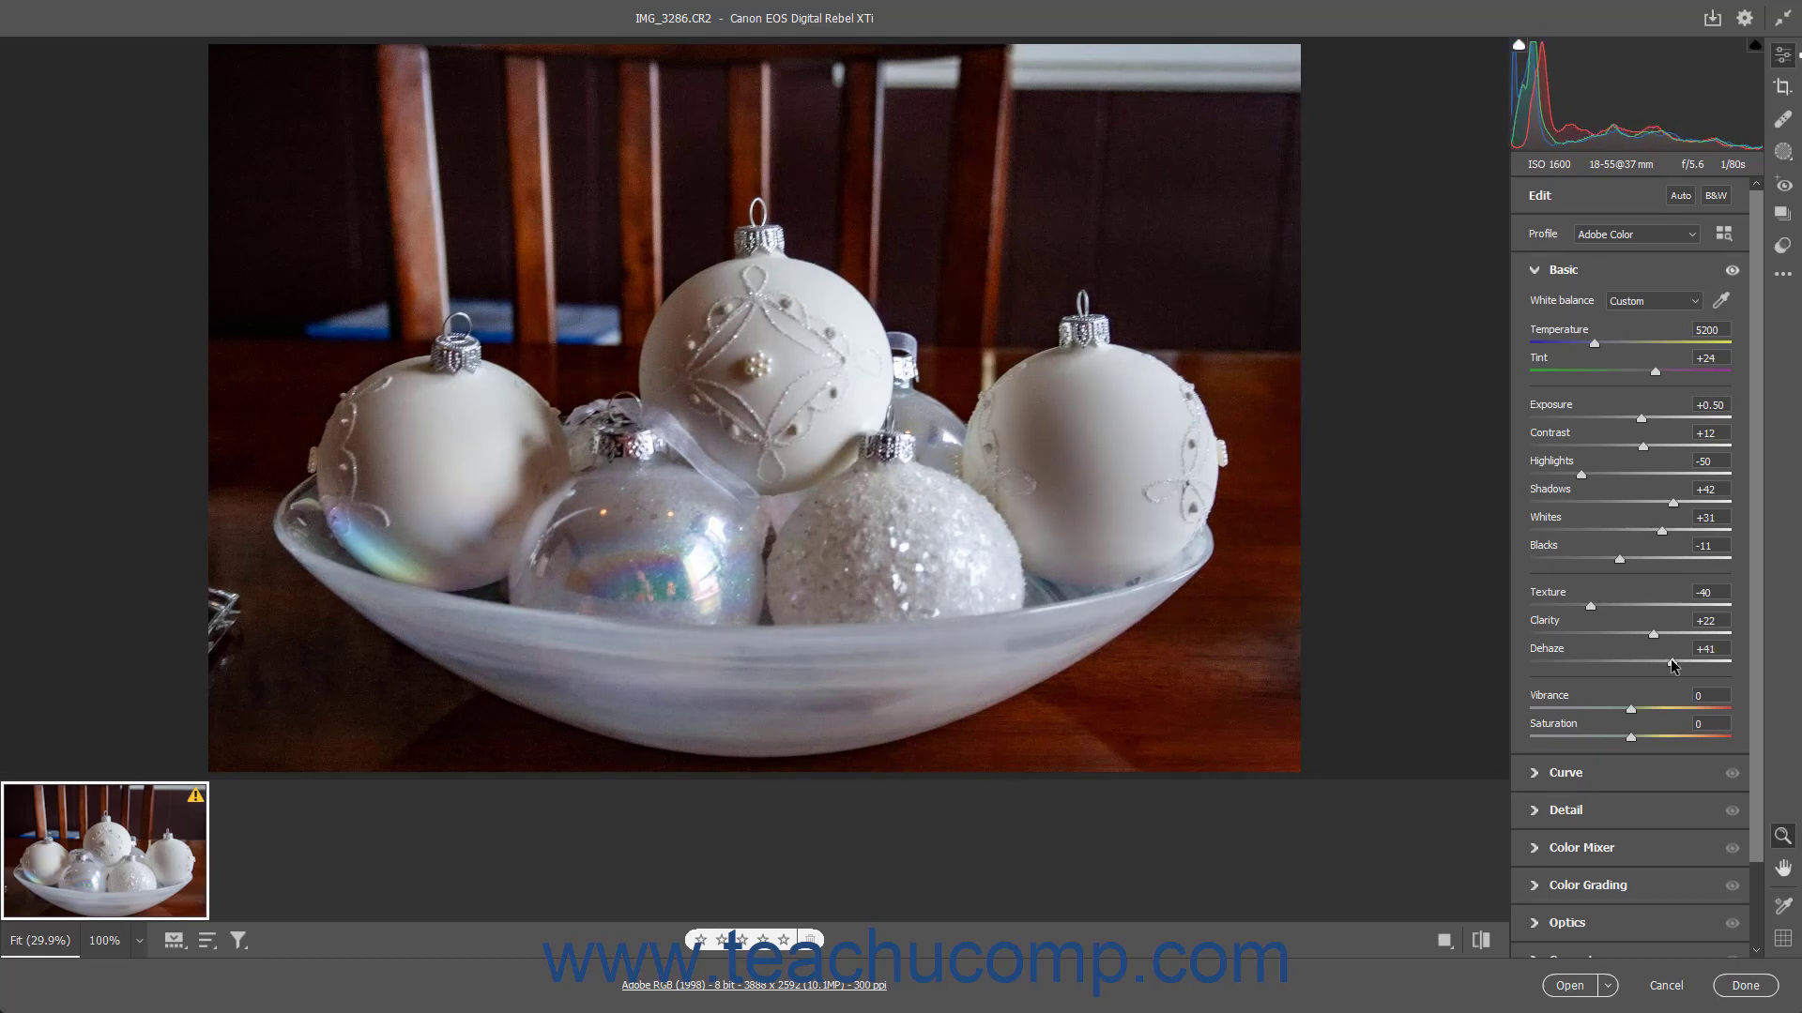
{"action": "left_click_drag", "start_coordinate": [1672, 661], "coordinate": [1584, 674]}
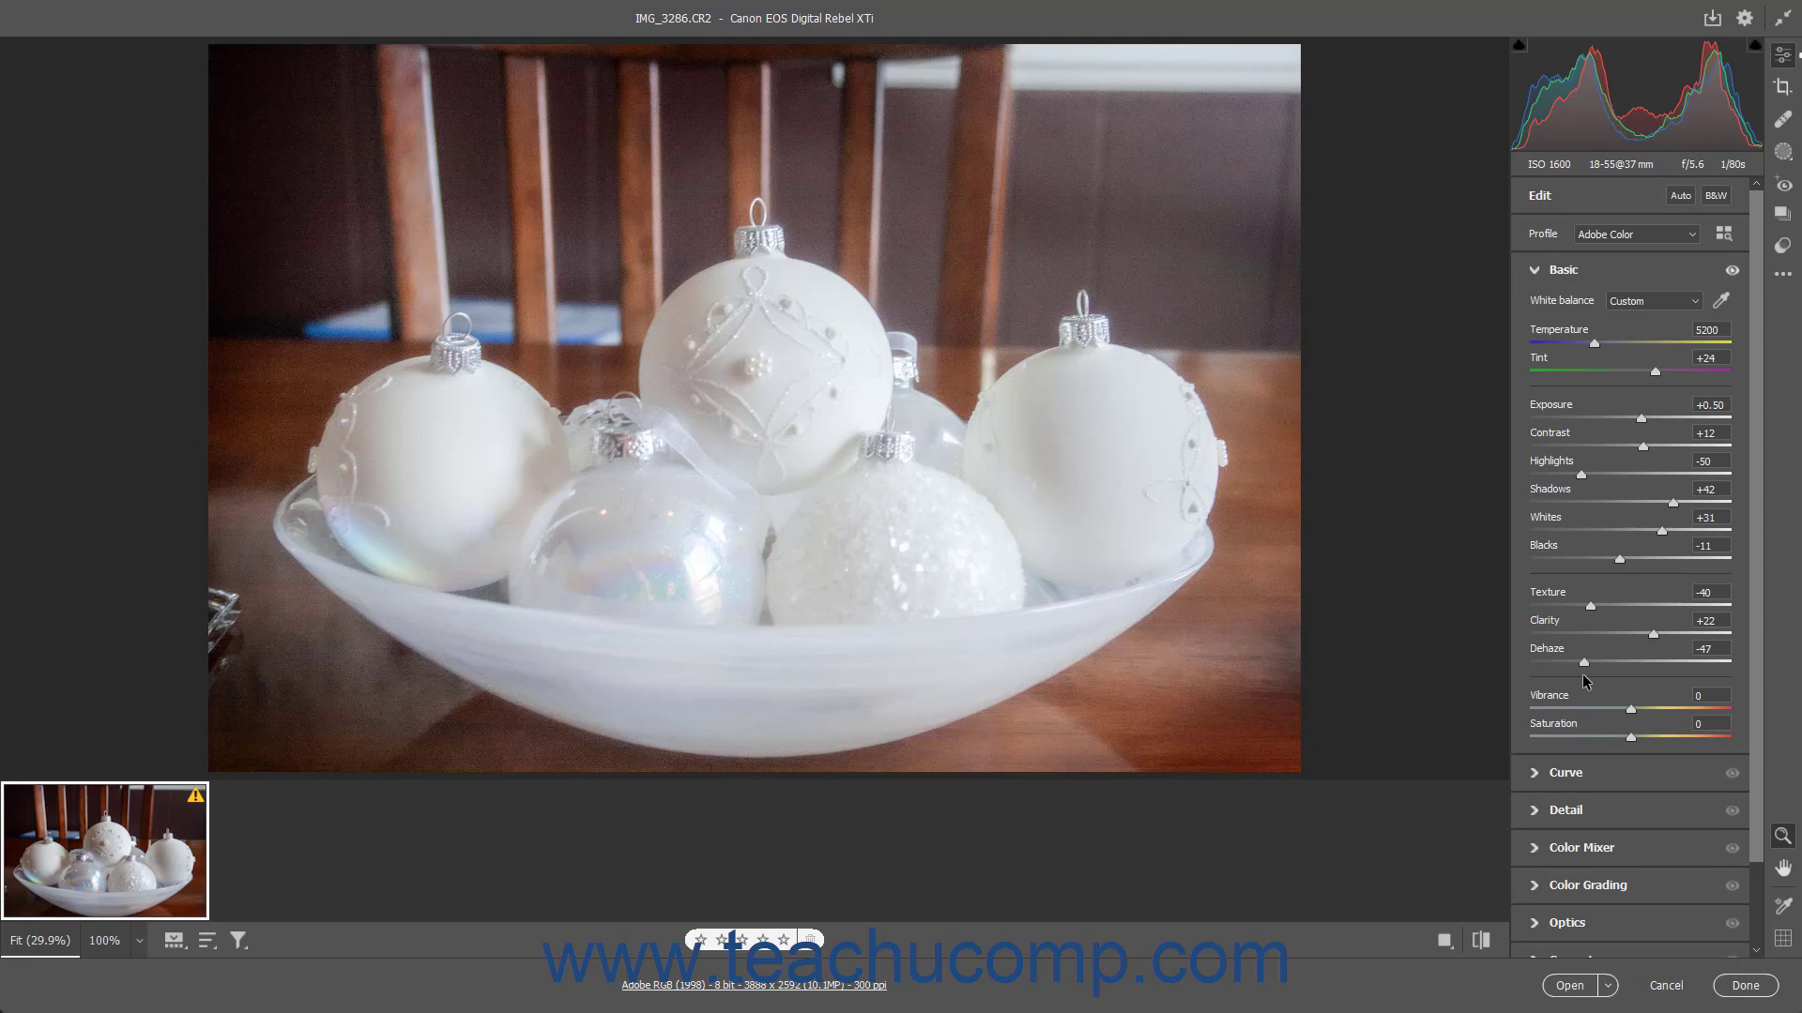
{"action": "left_click_drag", "start_coordinate": [1585, 673], "coordinate": [1631, 670]}
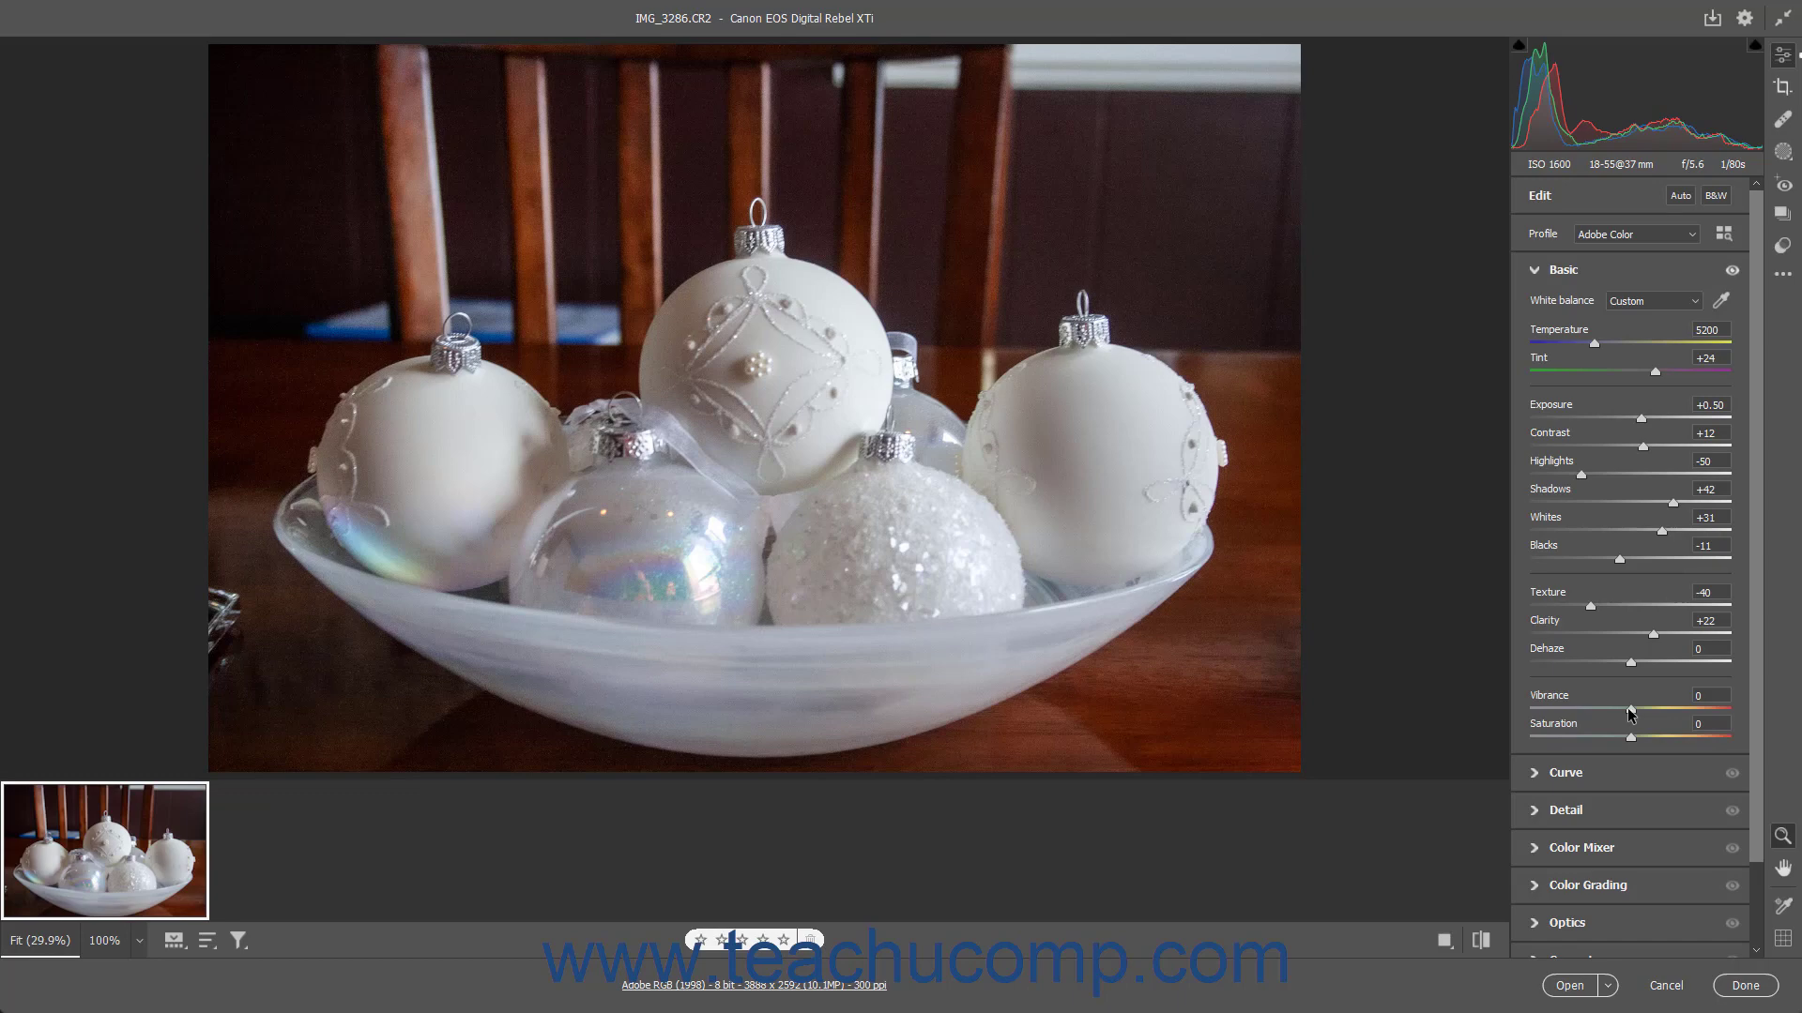
- Set Vibrance to +21 and Saturation to +14, testing Saturation at both +100 and -100
{"action": "left_click_drag", "start_coordinate": [1630, 713], "coordinate": [1695, 707]}
{"action": "mouse_move", "coordinate": [1666, 712]}
{"action": "left_mouse_down"}
{"action": "mouse_move", "coordinate": [1584, 716]}
{"action": "mouse_move", "coordinate": [1650, 713]}
{"action": "left_mouse_up"}
{"action": "left_click_drag", "start_coordinate": [1631, 736], "coordinate": [1733, 738]}
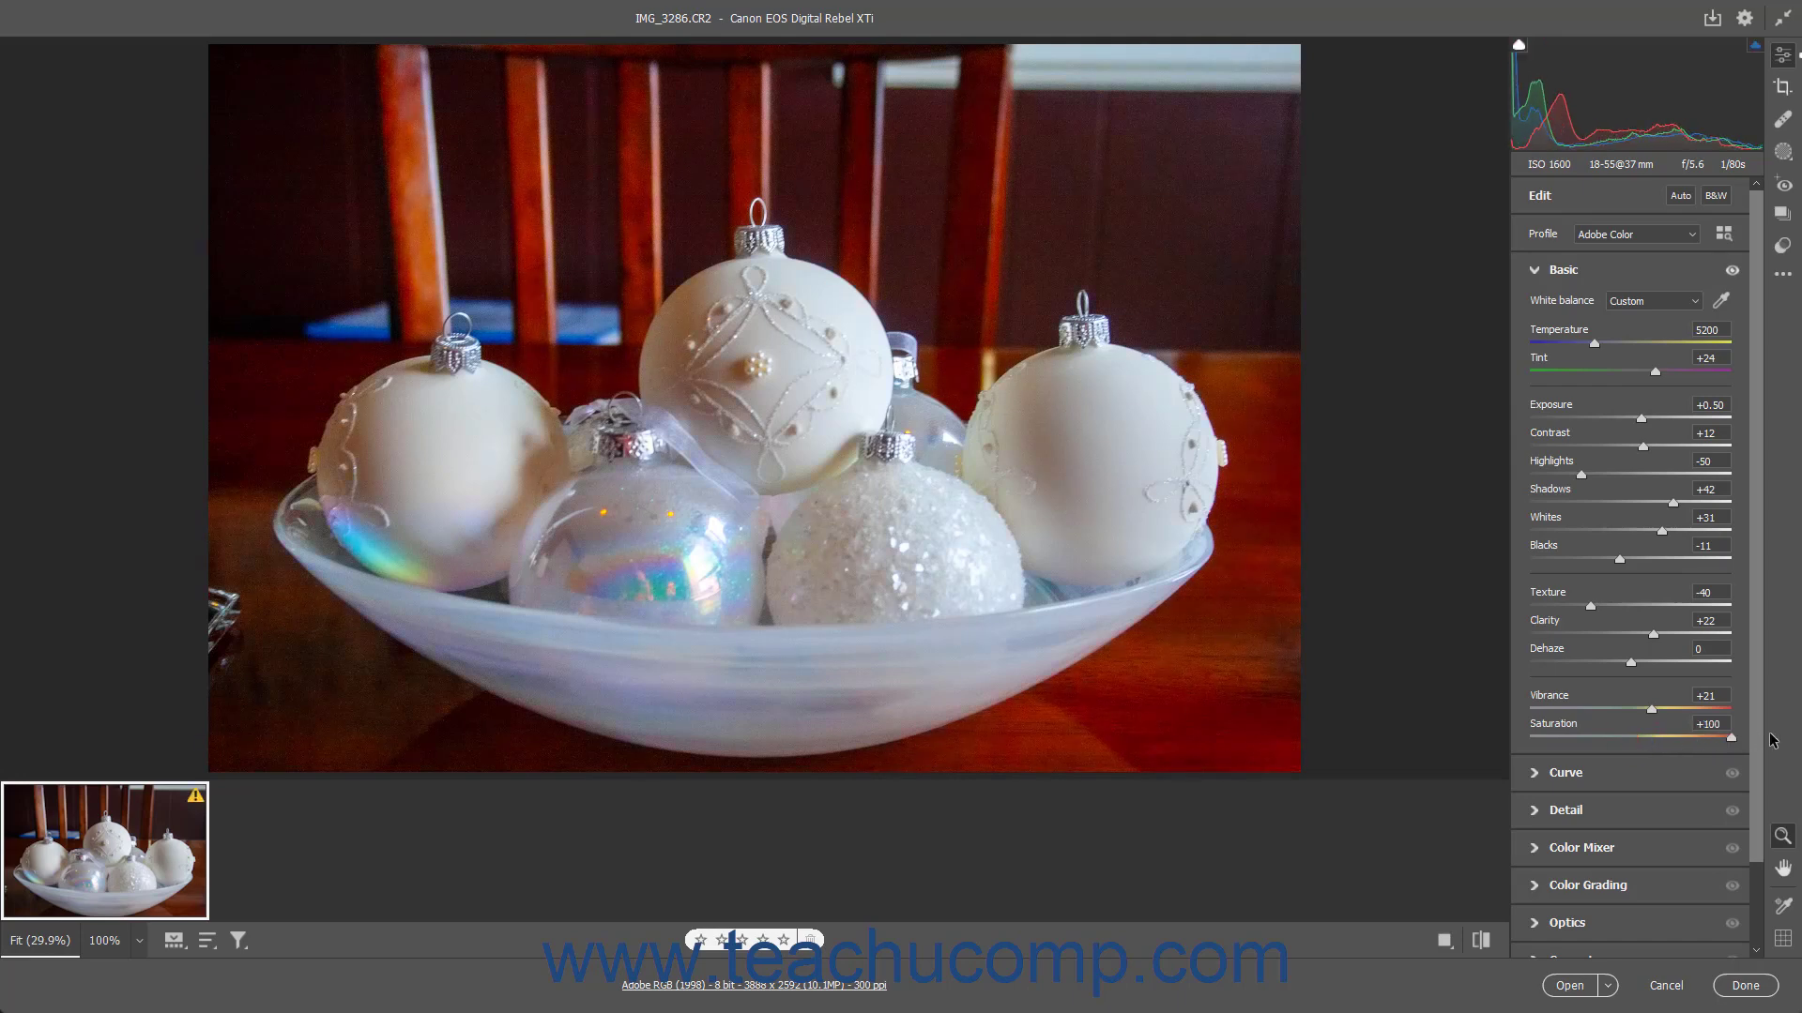
{"action": "left_click_drag", "start_coordinate": [1731, 738], "coordinate": [1531, 738]}
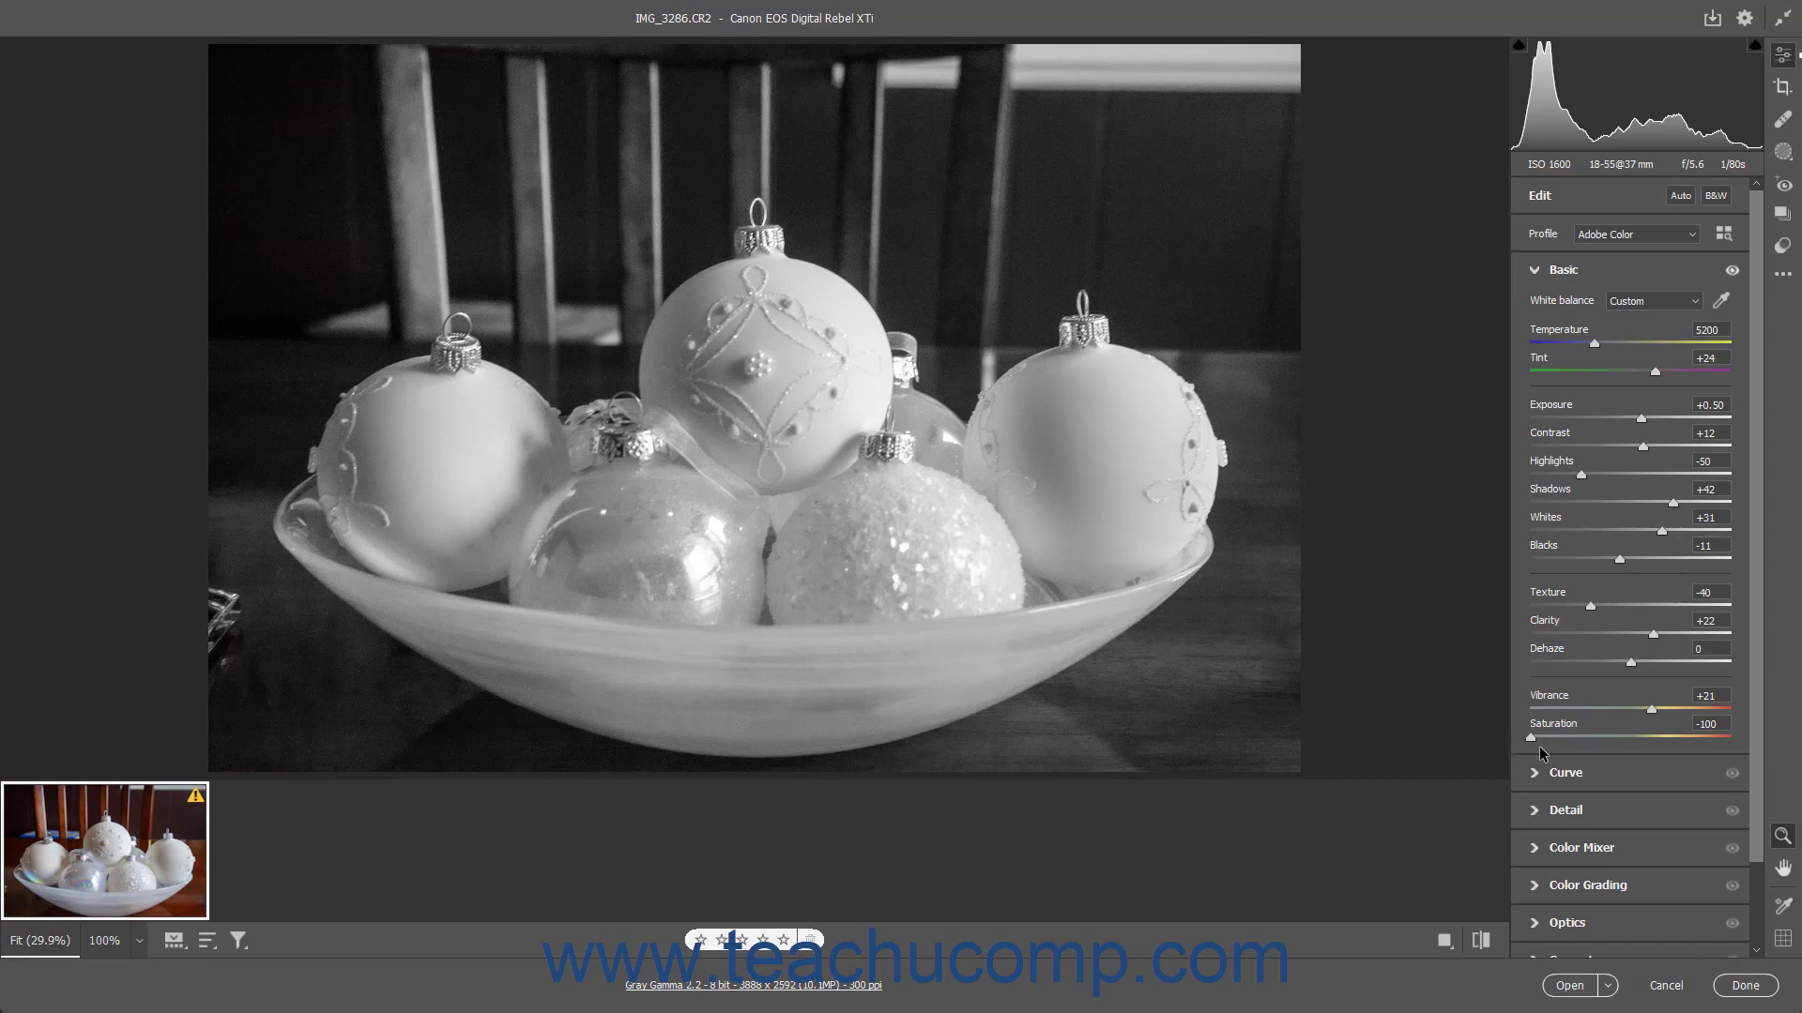
{"action": "left_click_drag", "start_coordinate": [1532, 740], "coordinate": [1646, 738]}
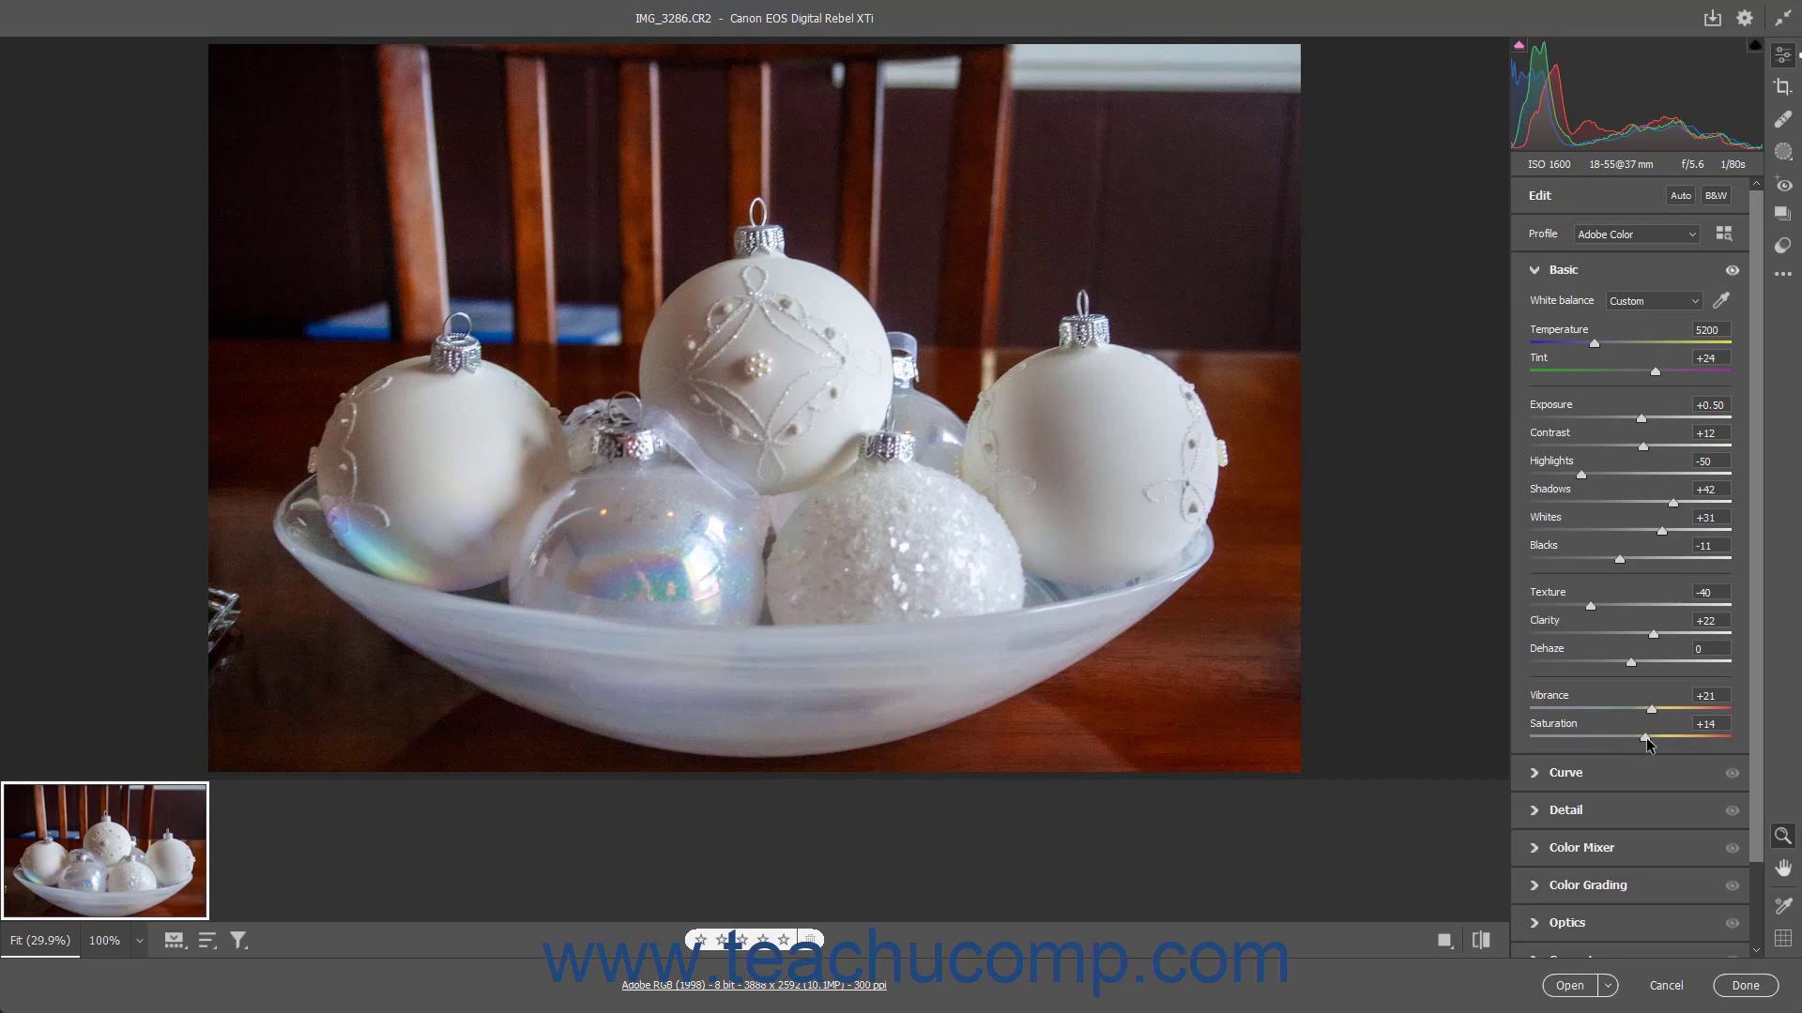
- Compare the photo with and without the Basic adjustments by switching their visibility off and on twice
{"action": "left_click", "coordinate": [1733, 271]}
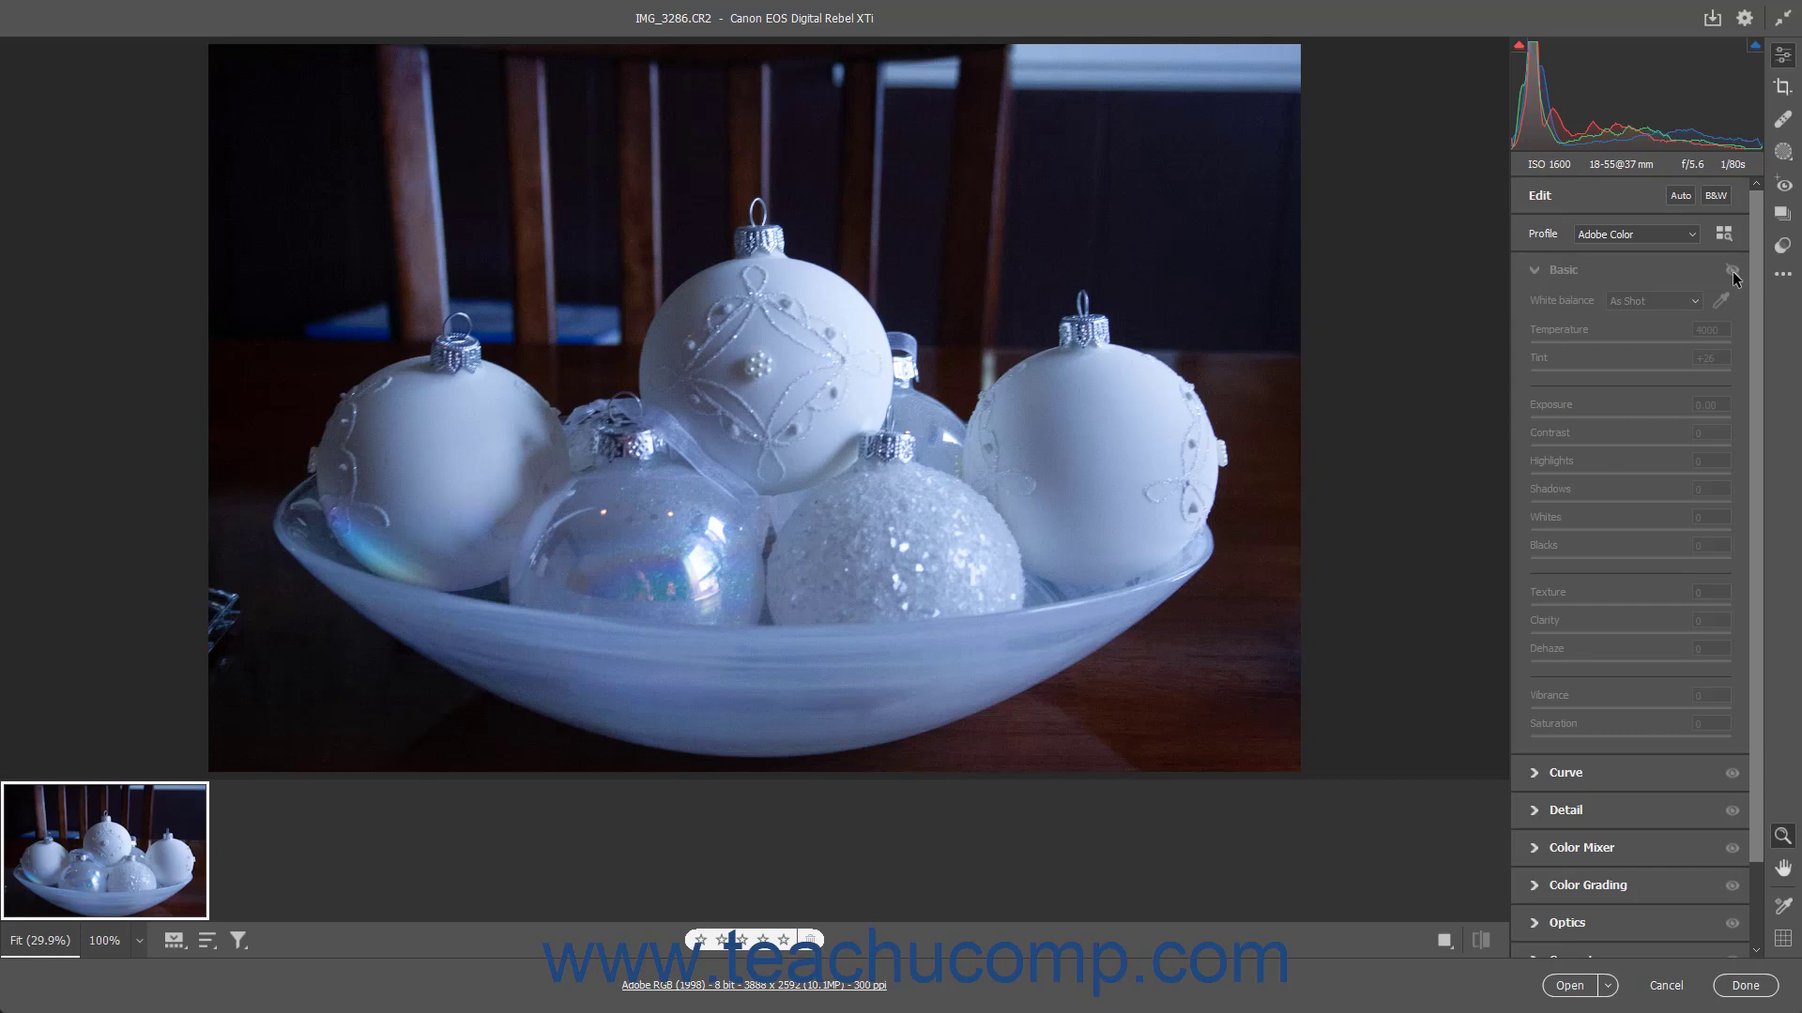
{"action": "left_click", "coordinate": [1732, 272]}
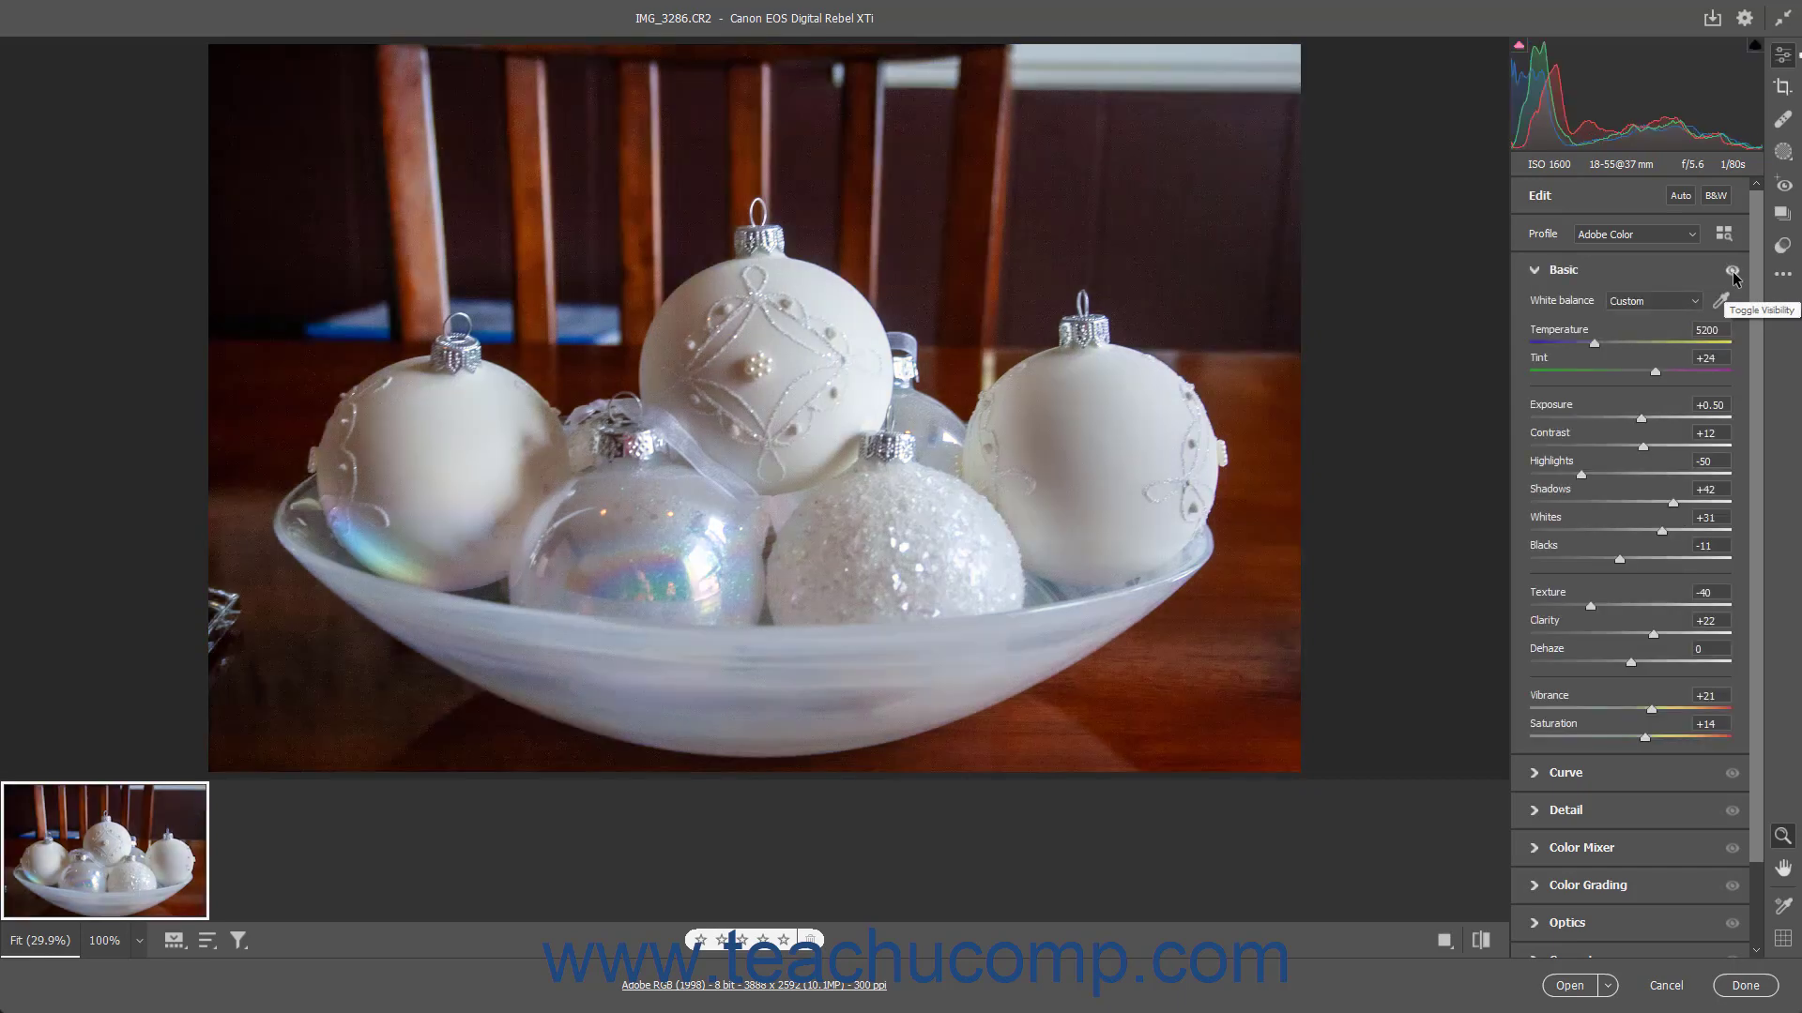
{"action": "left_click", "coordinate": [1732, 271]}
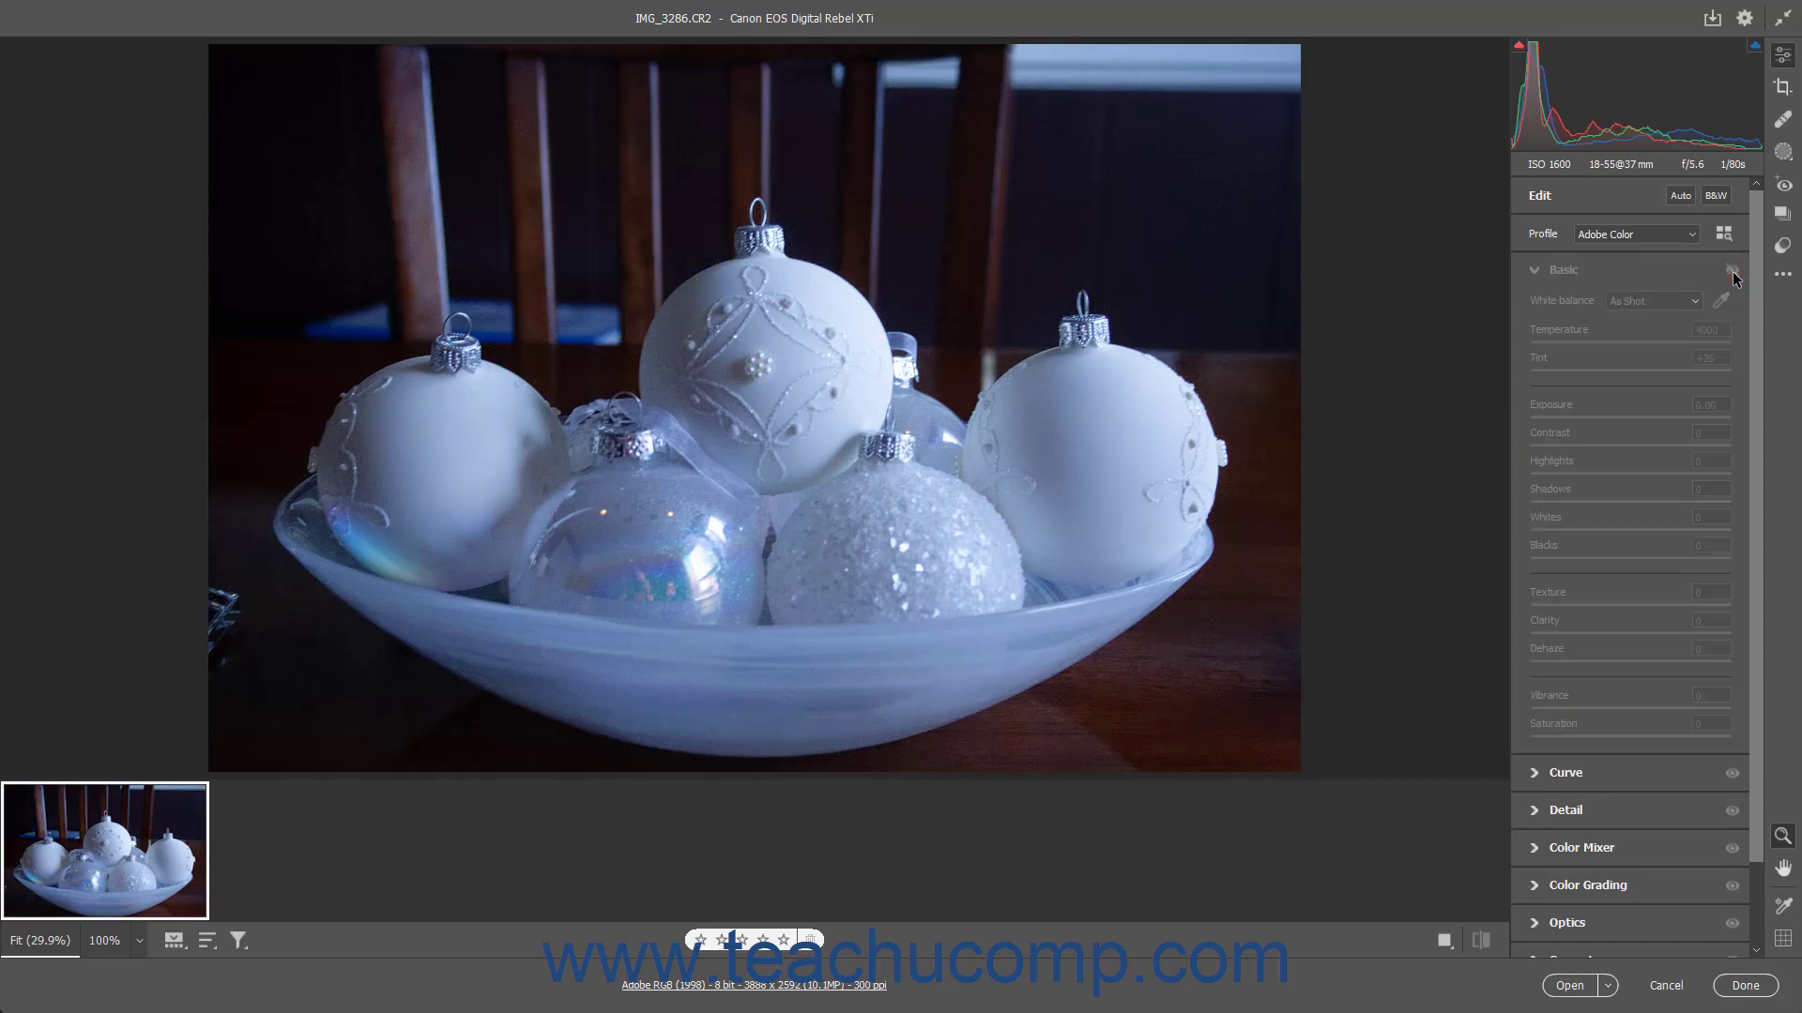
{"action": "left_click", "coordinate": [1732, 271]}
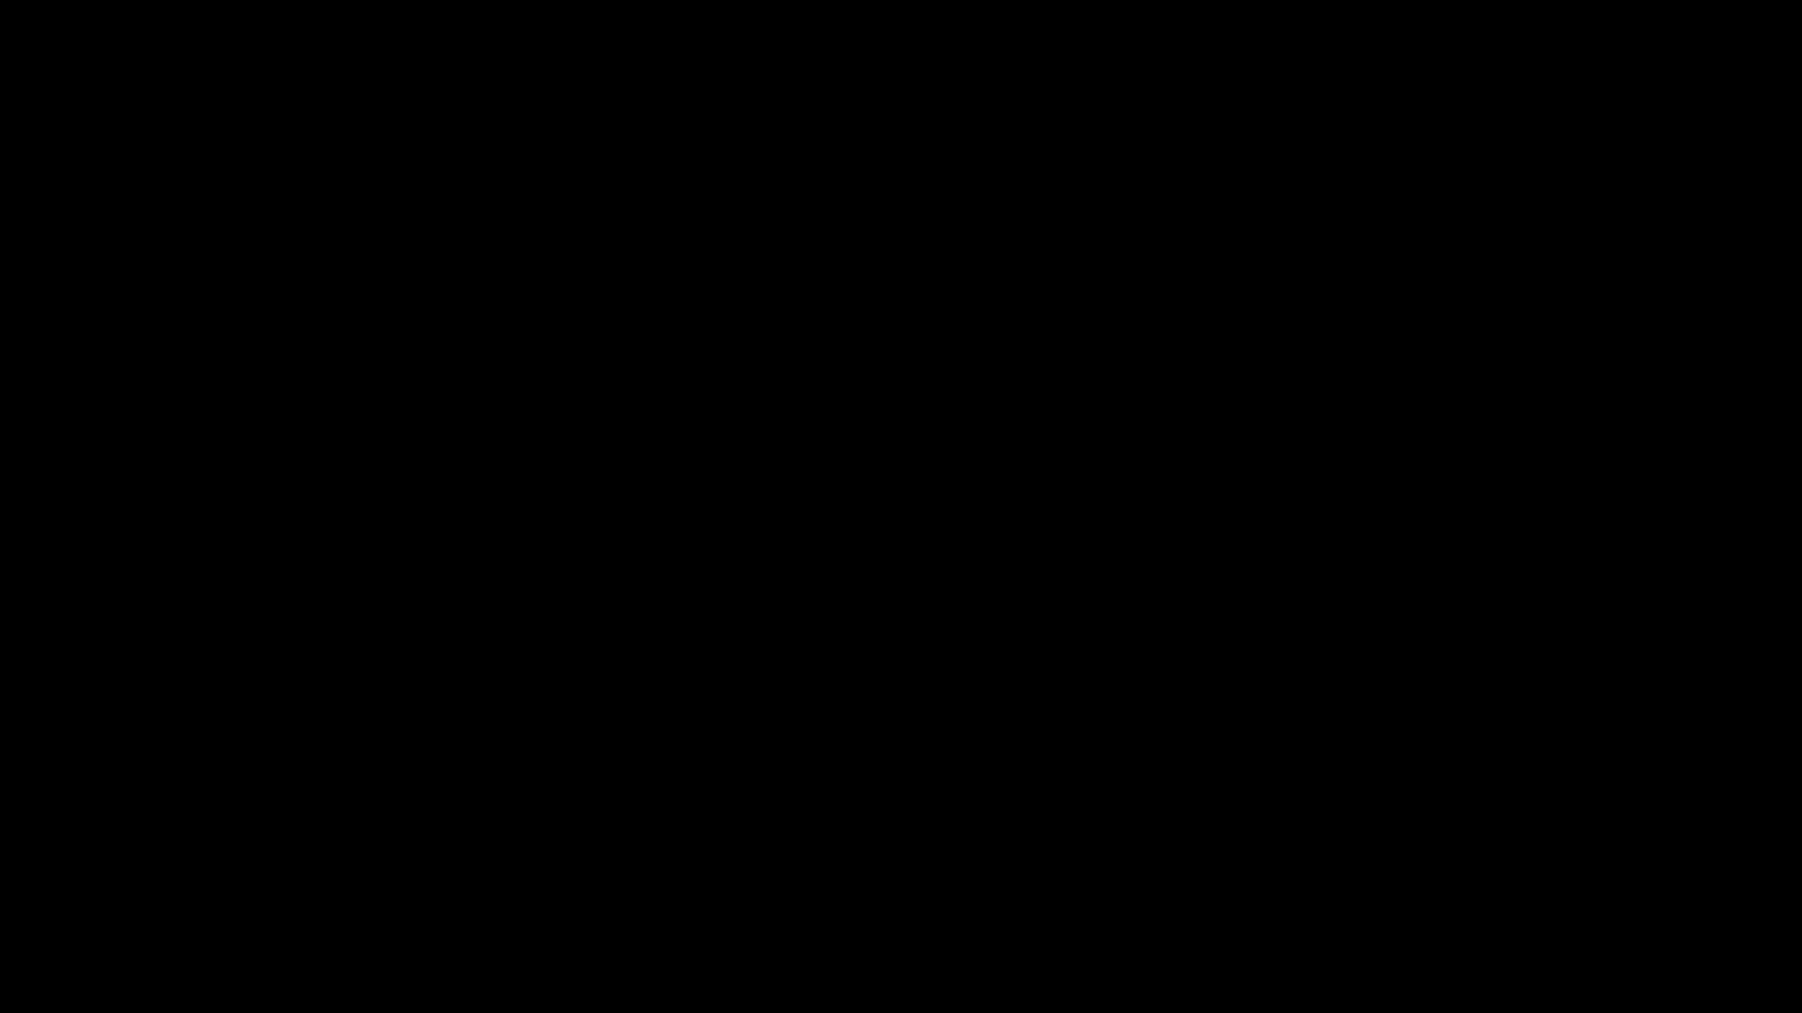